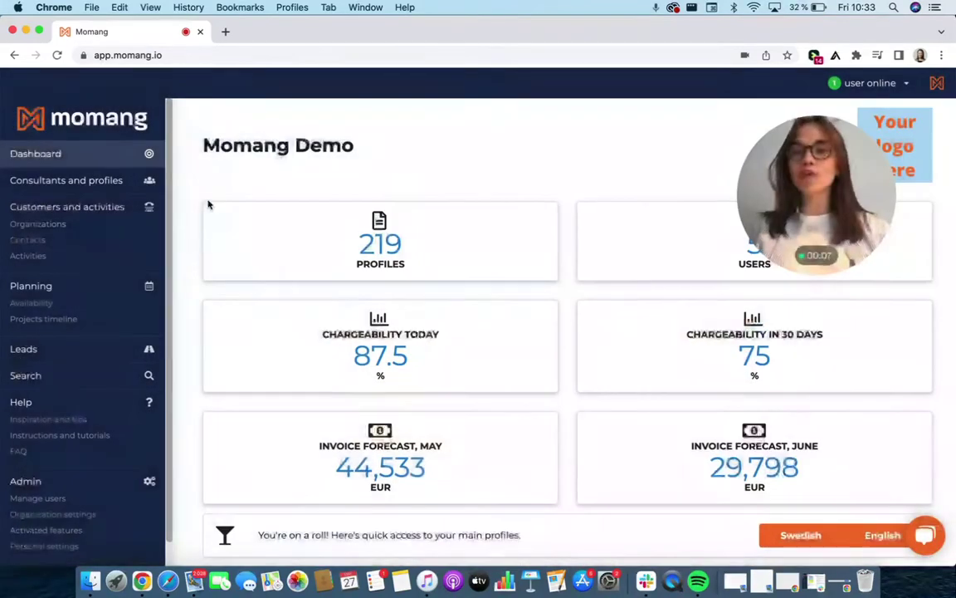
Open Marie Curie's page from the list of consultants
click(76, 181)
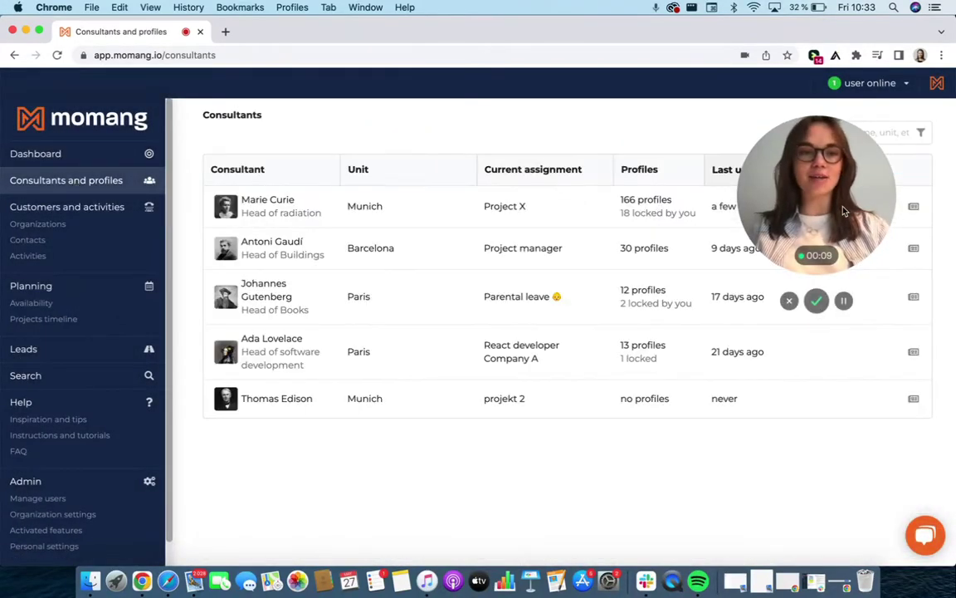
drag(843, 212, 111, 164)
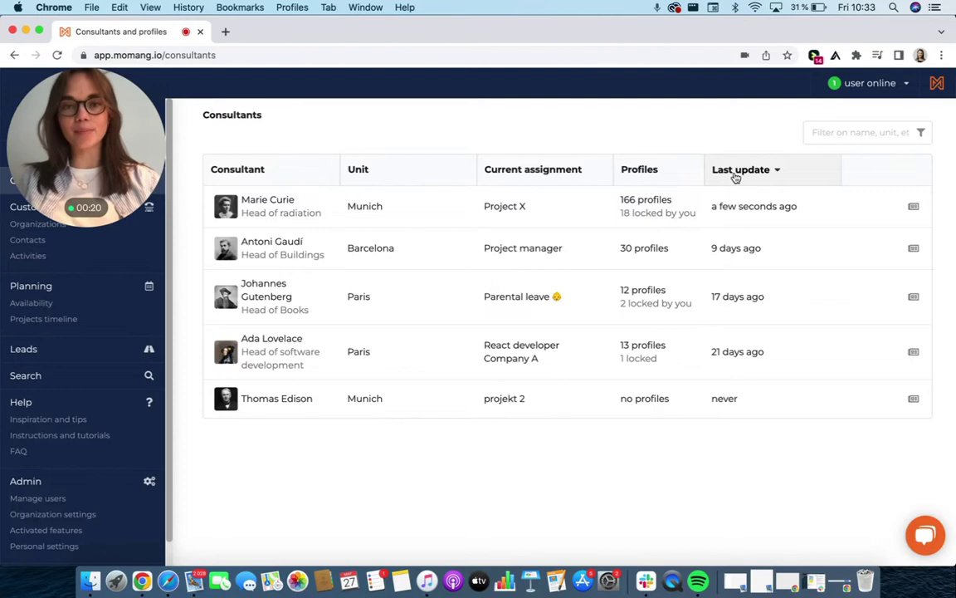
click(249, 207)
Look through Marie Curie's main profiles, her full profile list and her availability timeline
scroll(194, 258, down, 1)
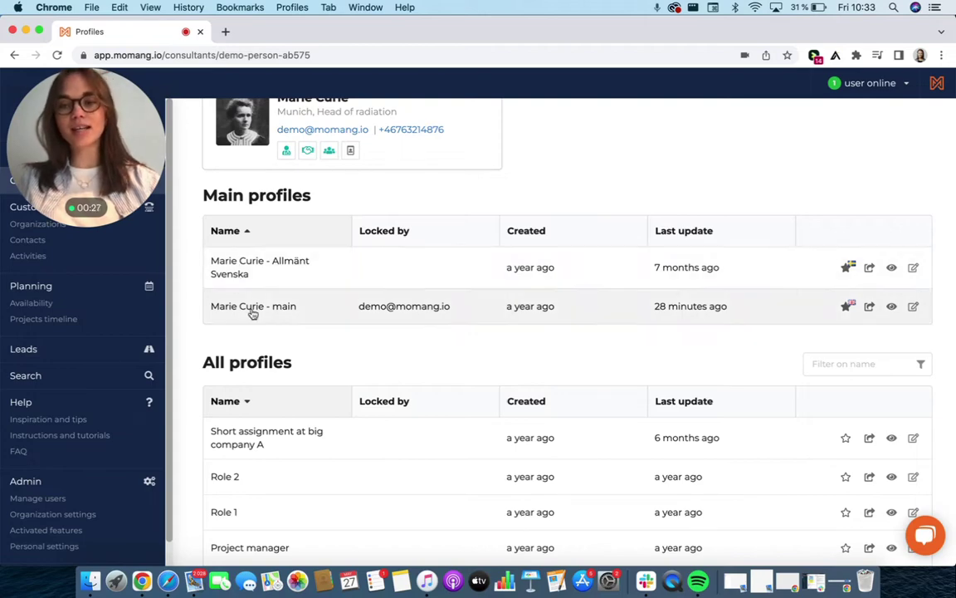
scroll(191, 305, down, 7)
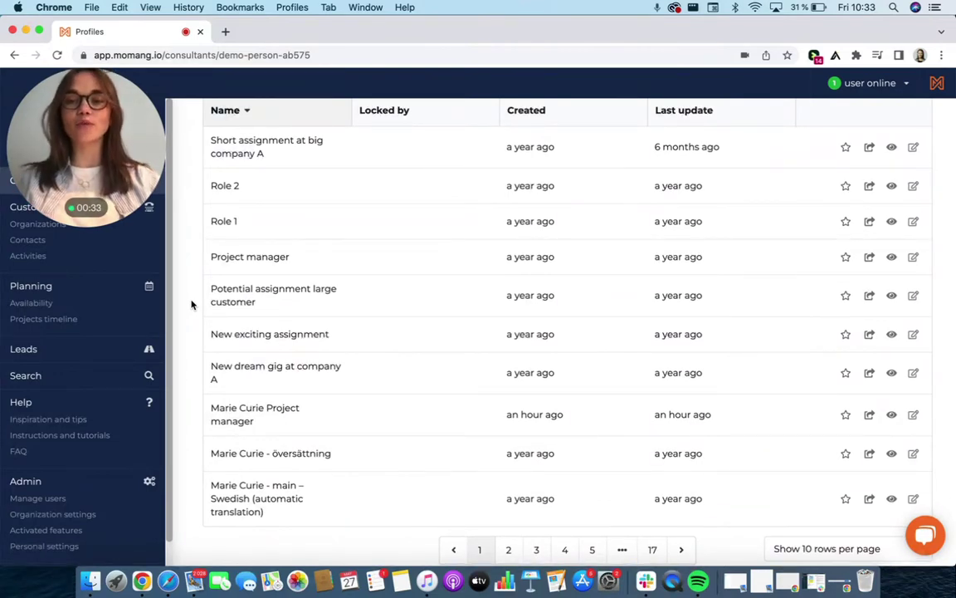
scroll(191, 305, down, 4)
scroll(191, 304, down, 4)
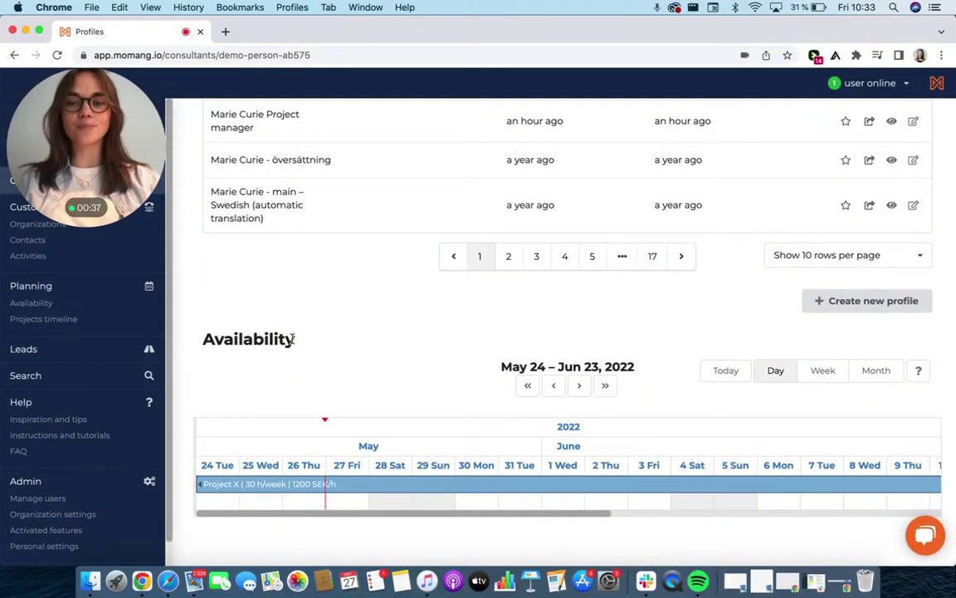
mouse_move(367, 493)
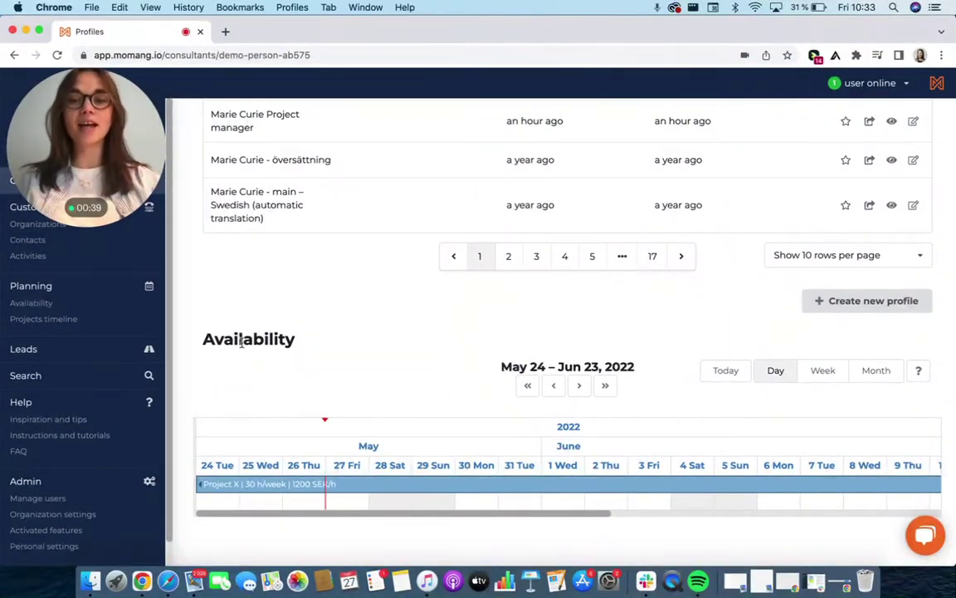
scroll(194, 301, up, 10)
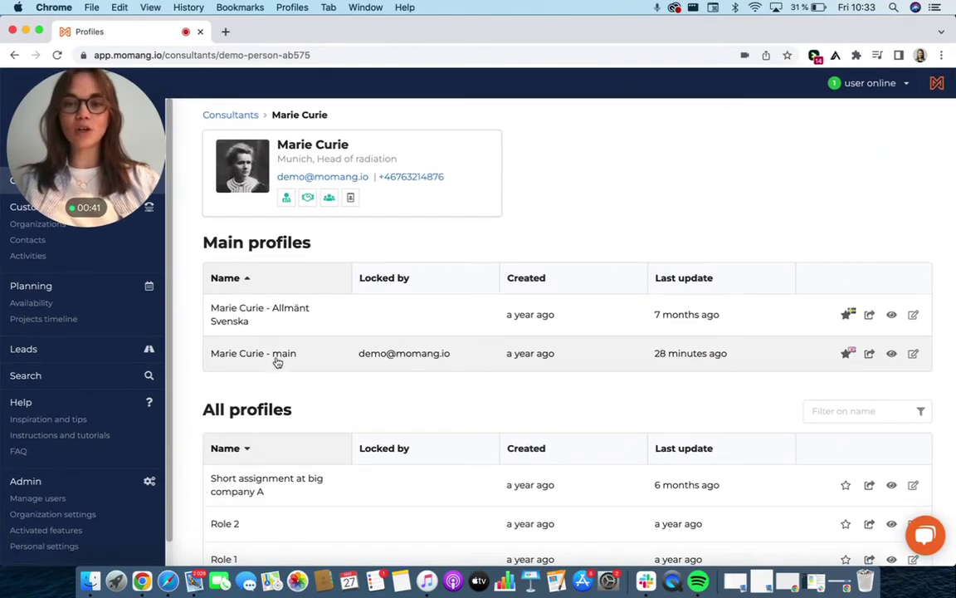
Open the "Marie Curie - main" profile and make a copy of it
click(277, 357)
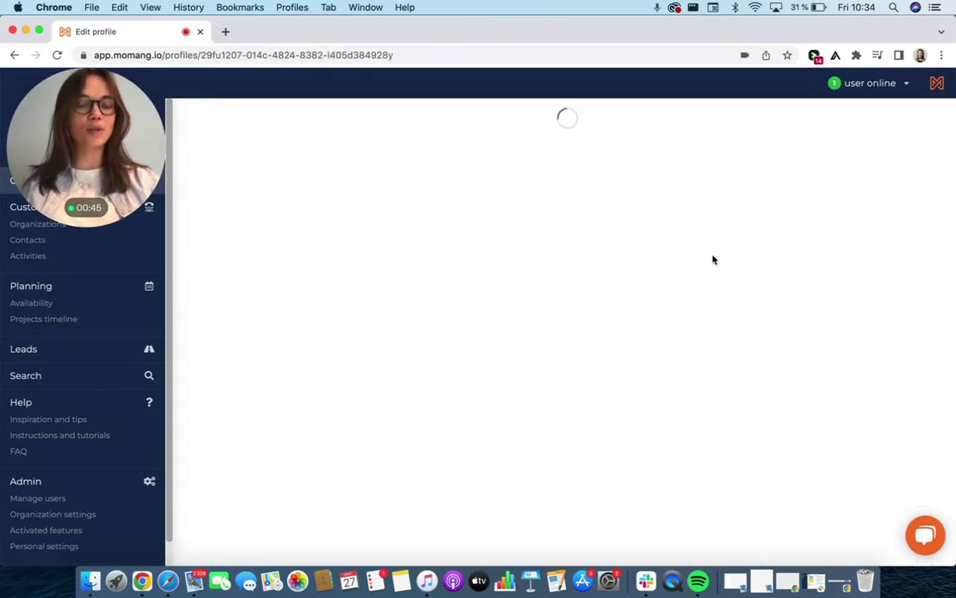
click(840, 120)
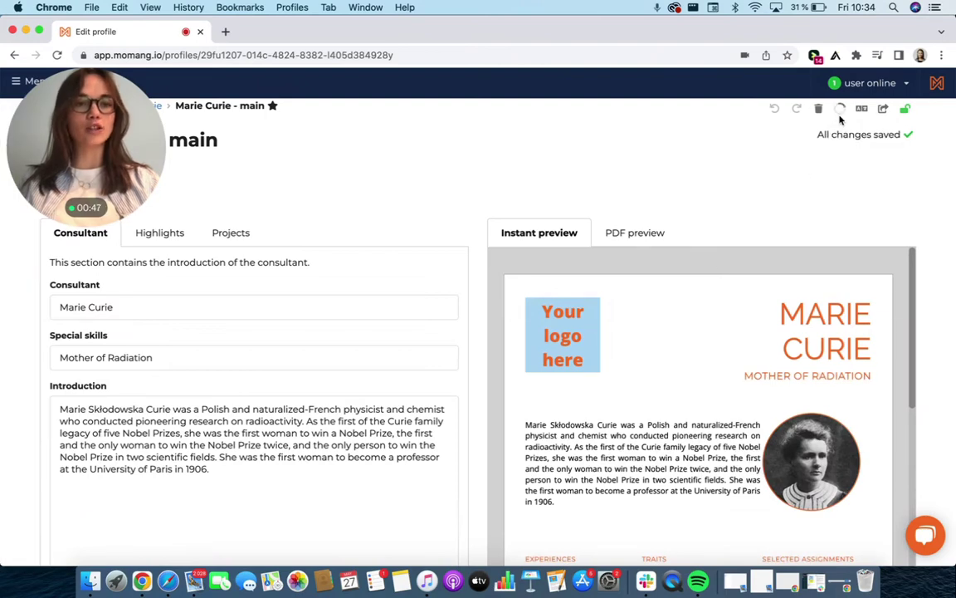
drag(110, 104, 894, 105)
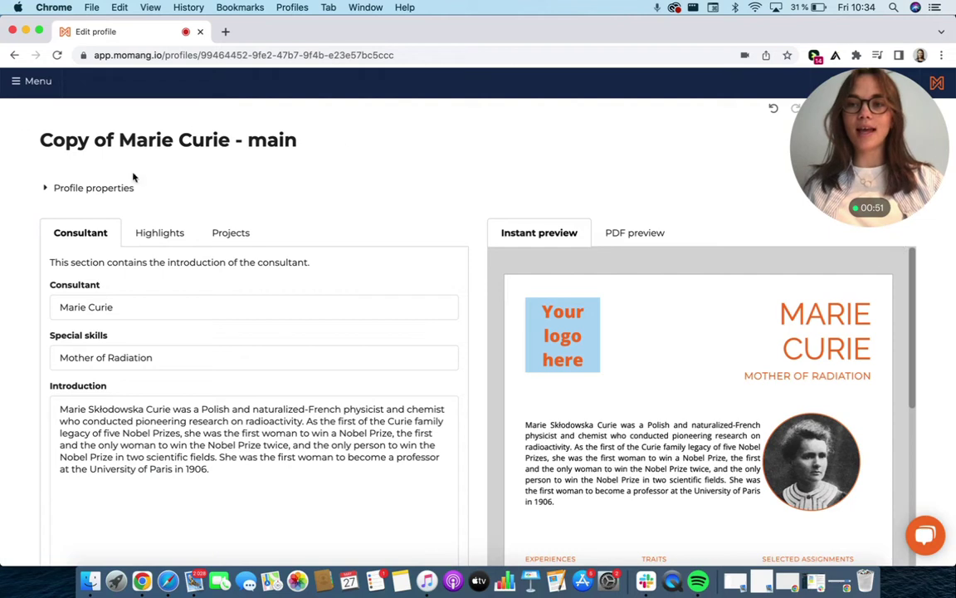
Rename the copied profile as "Marie Curie - Awesome Project" in its profile properties
click(83, 194)
drag(99, 243, 55, 243)
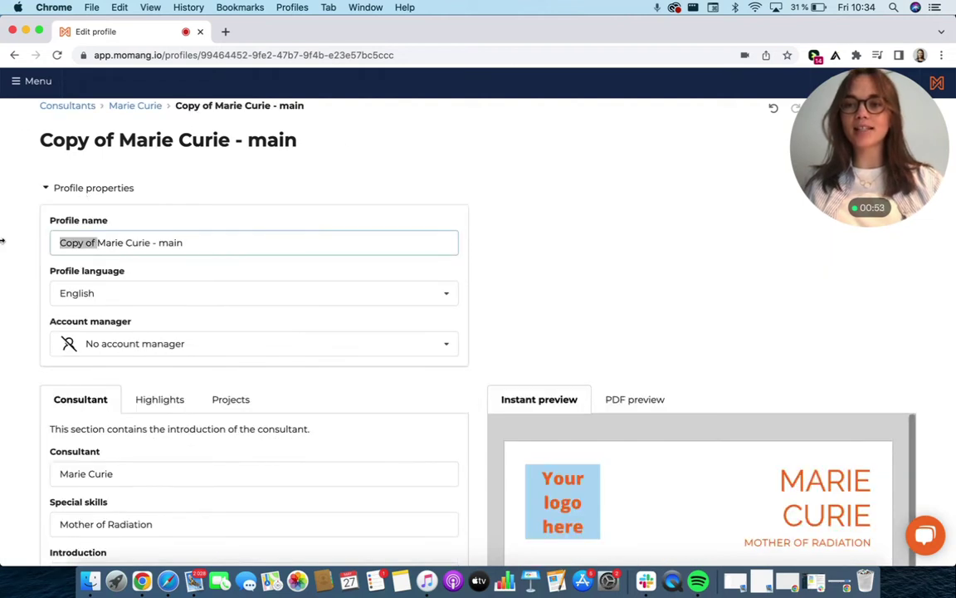
key(BackSpace)
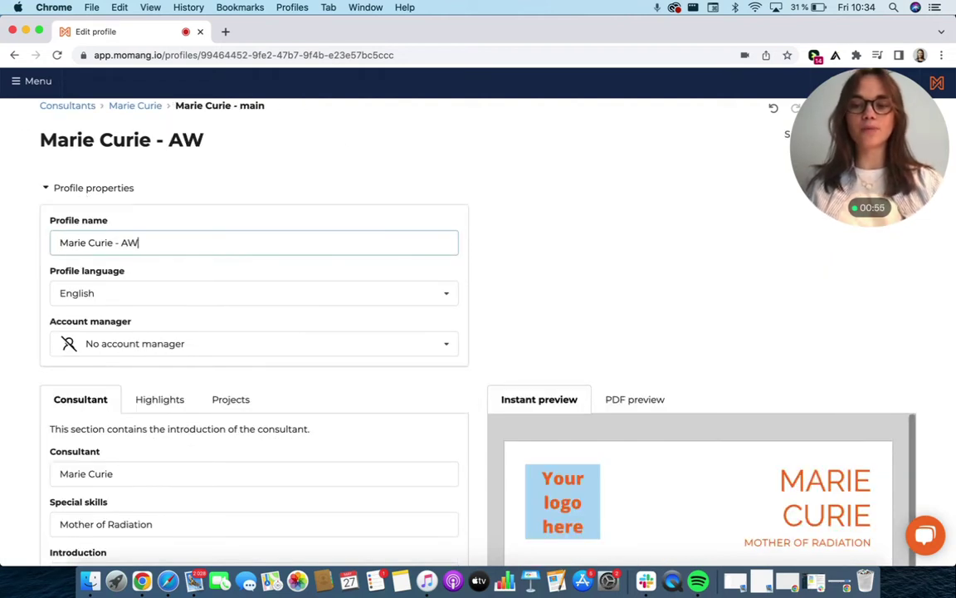
text(E)
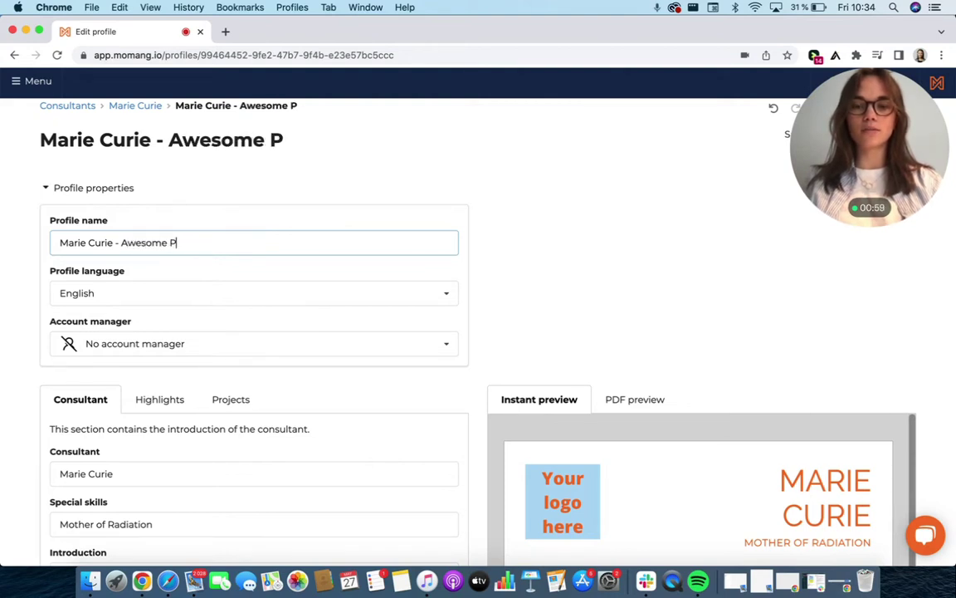
Assign Antoni Gaudí as the profile's account manager and collapse the profile properties
click(106, 349)
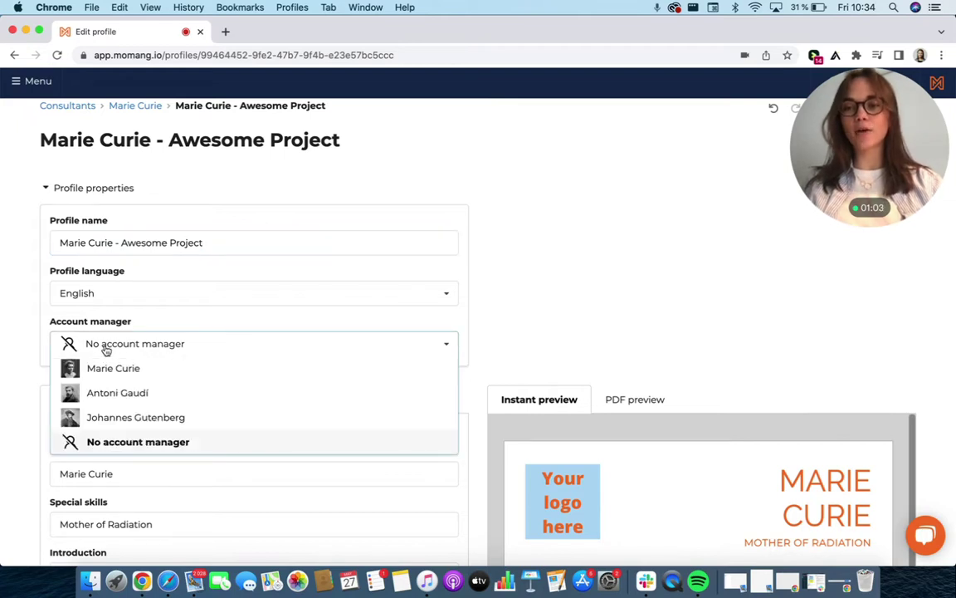
click(108, 396)
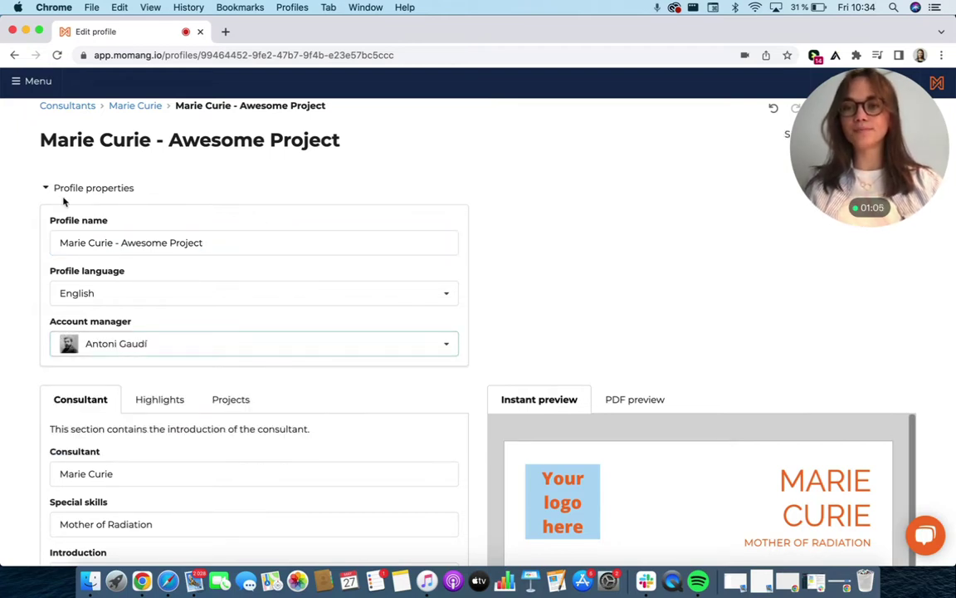
click(71, 190)
Add the line "Hello hello" as a separate paragraph at the end of the consultant's introduction
scroll(4, 313, down, 3)
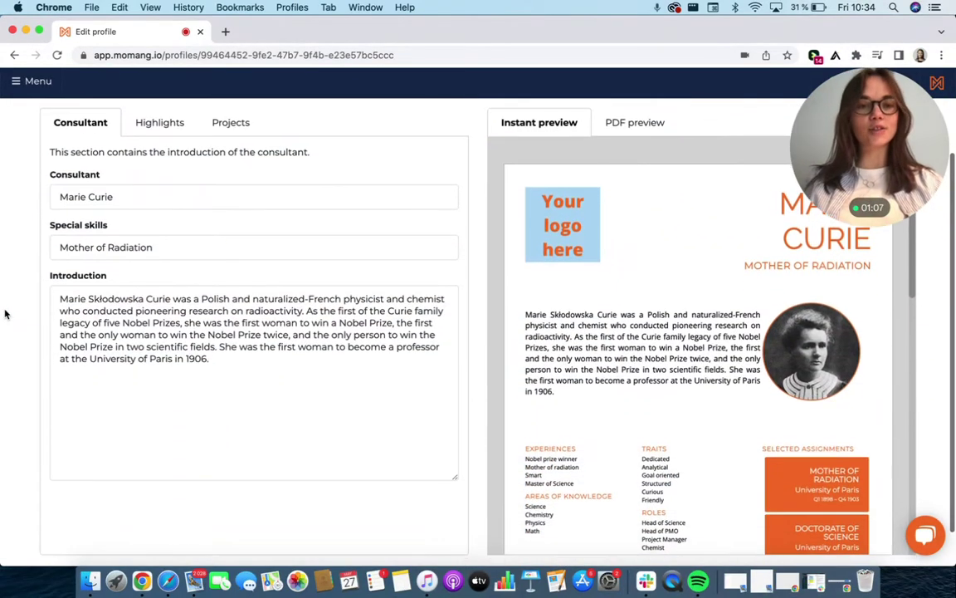
click(264, 342)
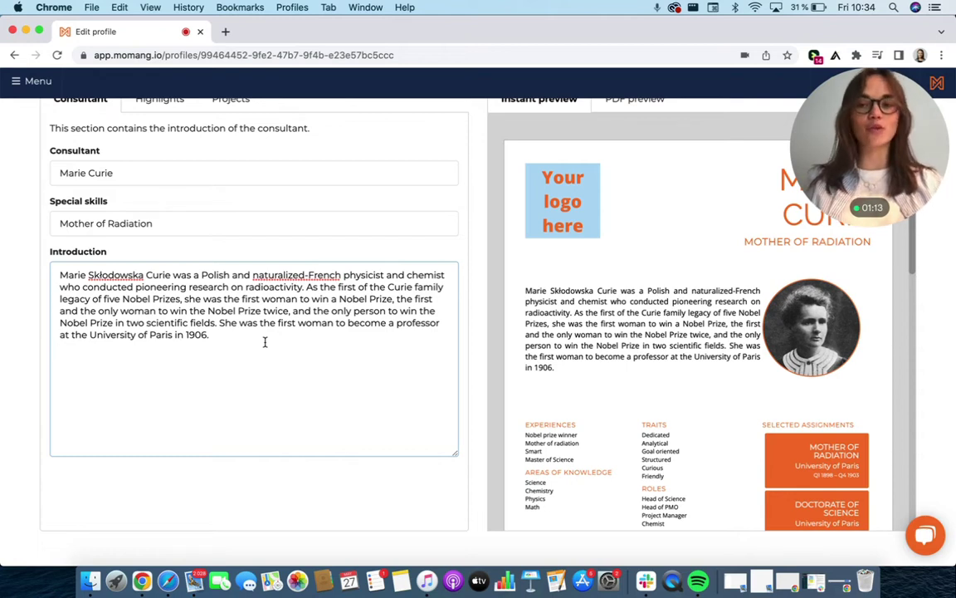
text(Hello hello)
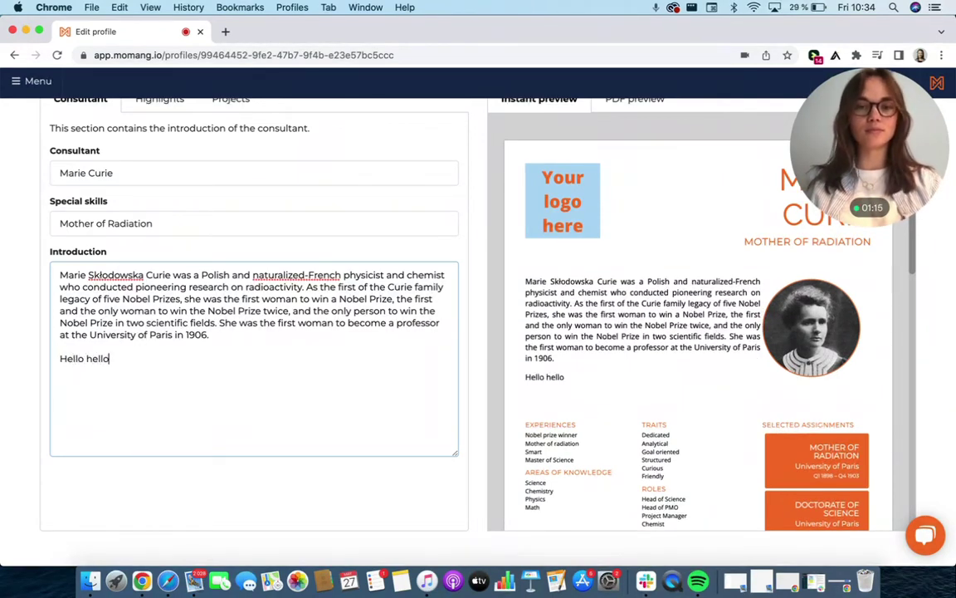
drag(540, 377, 625, 381)
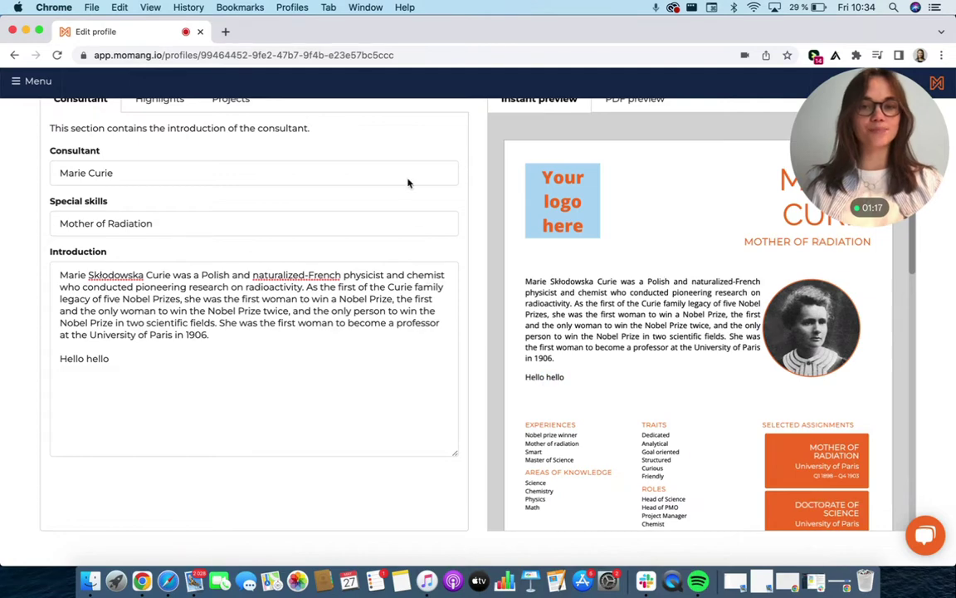
Add a new area named "Languges" to the highlights section
scroll(408, 182, up, 2)
click(166, 154)
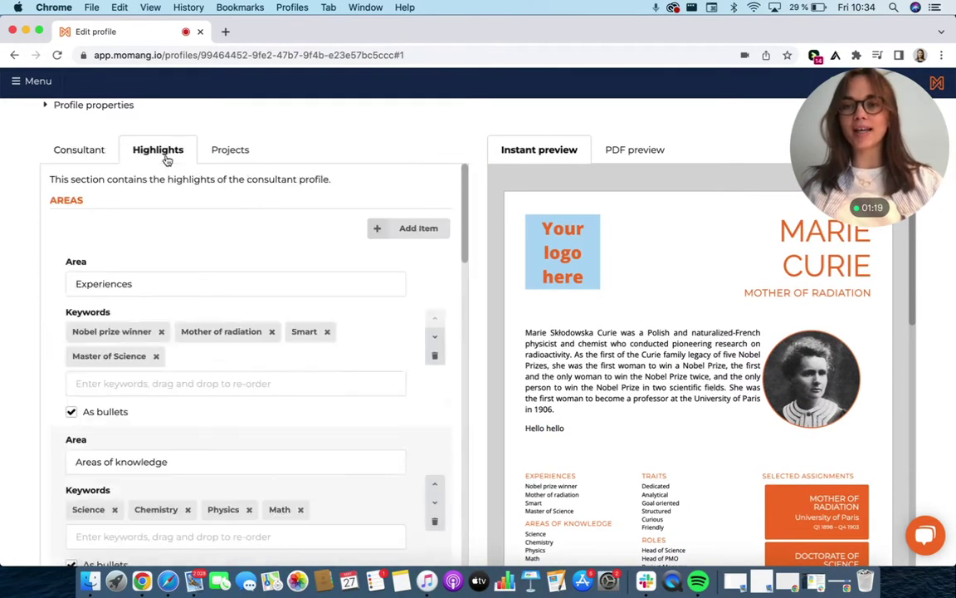
scroll(589, 419, down, 4)
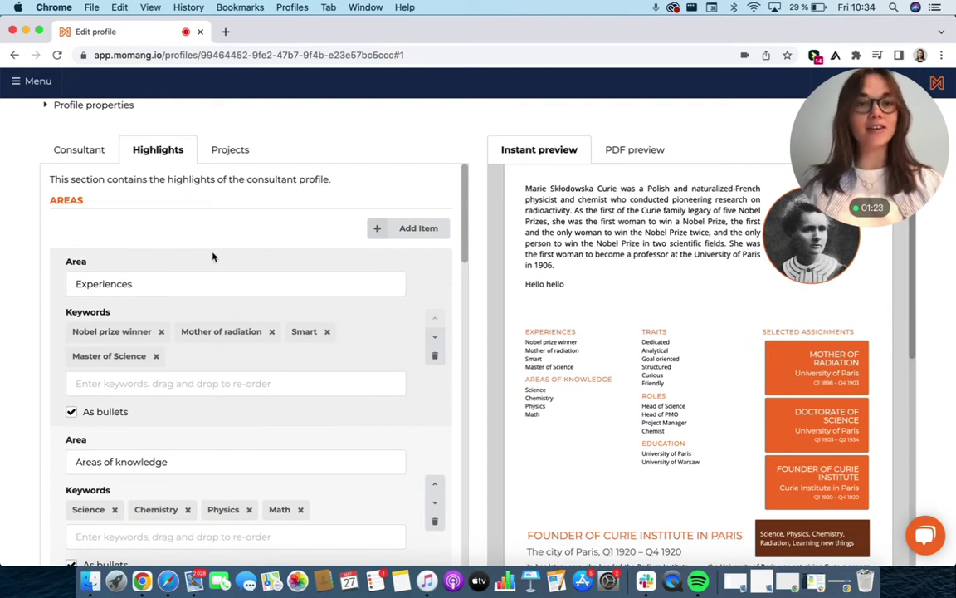
click(415, 229)
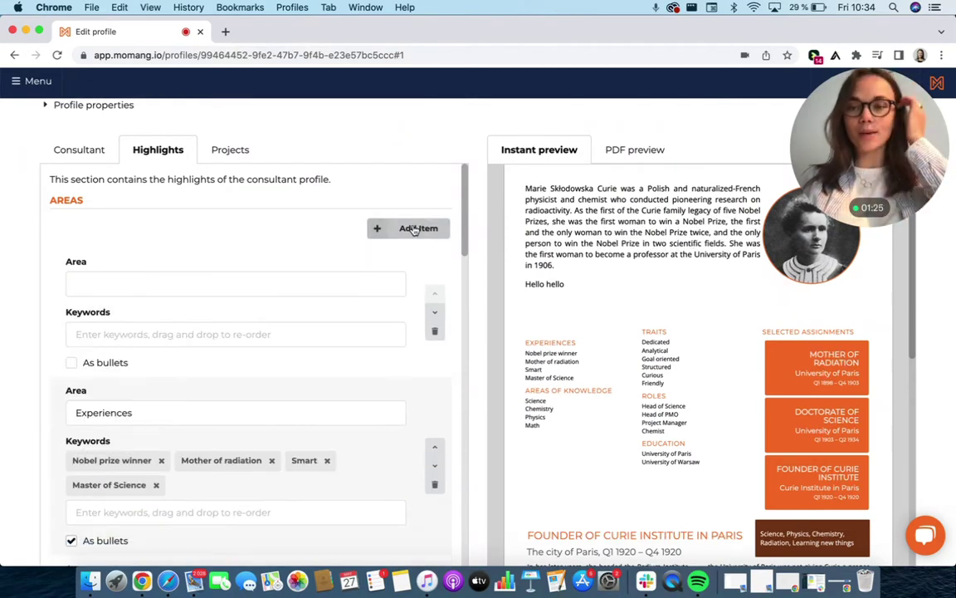
click(269, 283)
text(Lan)
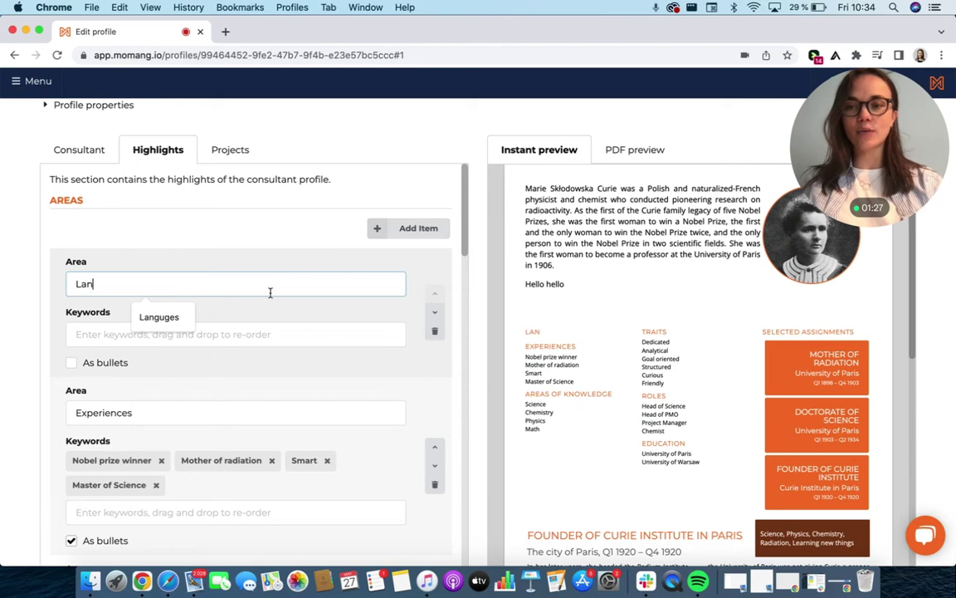
click(158, 317)
Enter the keywords Russian, Swedish and English for the "Languges" area
click(150, 332)
text(Russi)
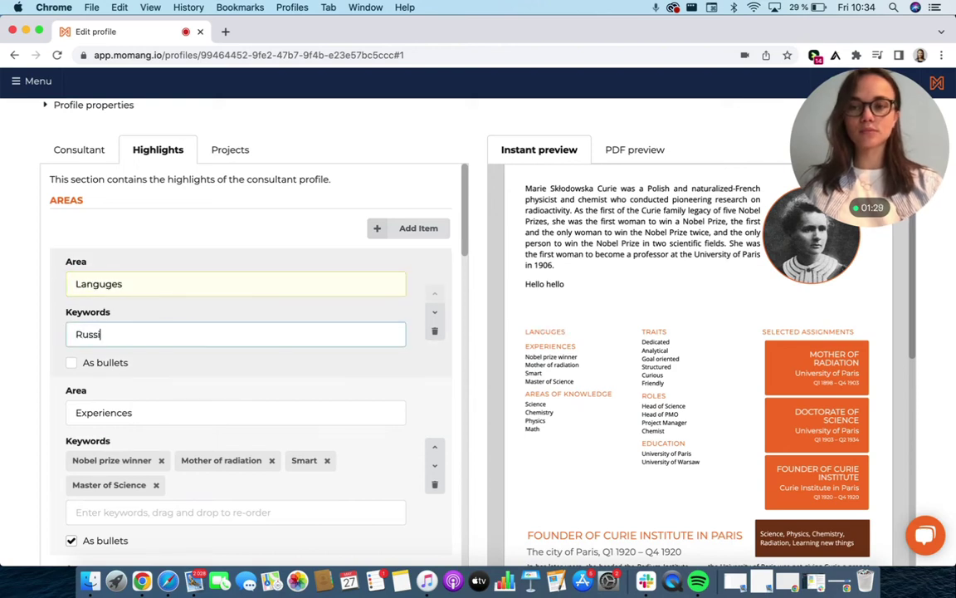
text(an)
key(Return)
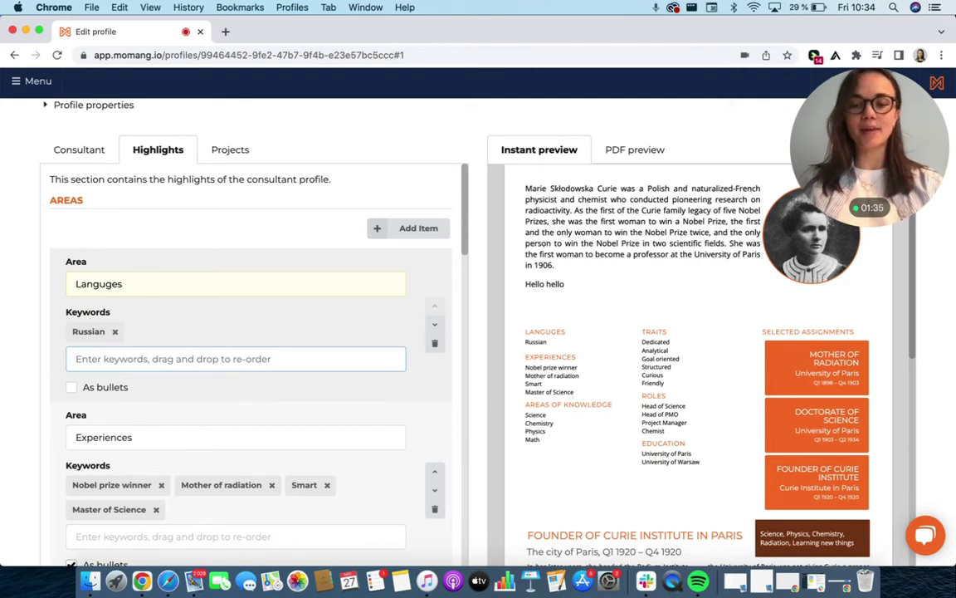
text(Swedish)
key(Return)
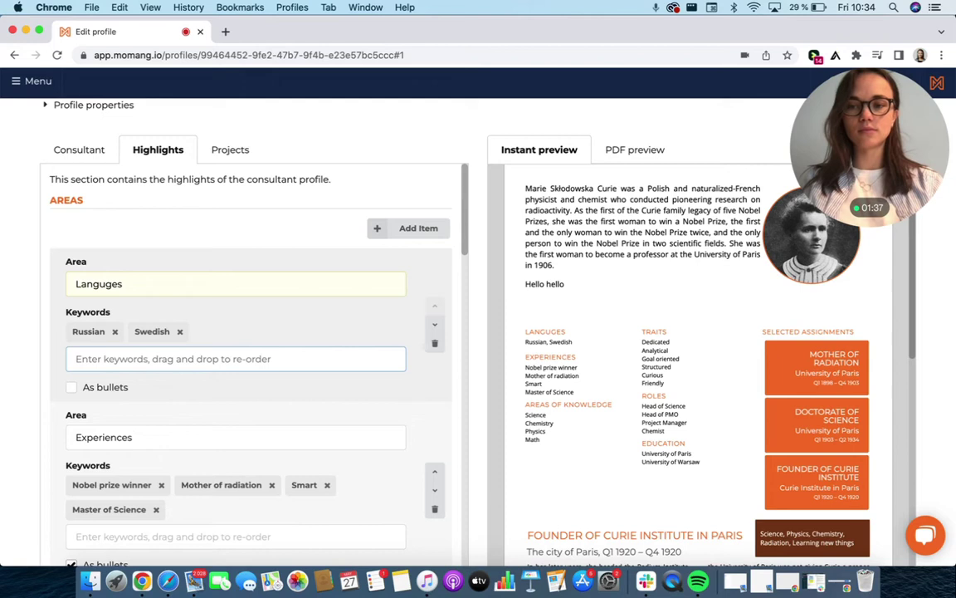
text(English)
key(Return)
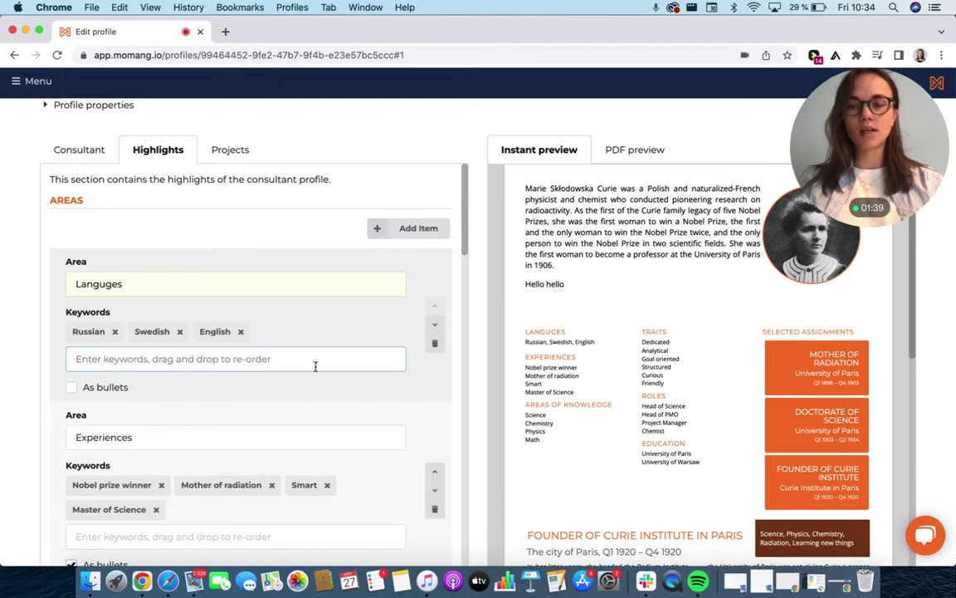
Move the "Languges" area below the "Areas of knowledge" area in the highlights
click(436, 326)
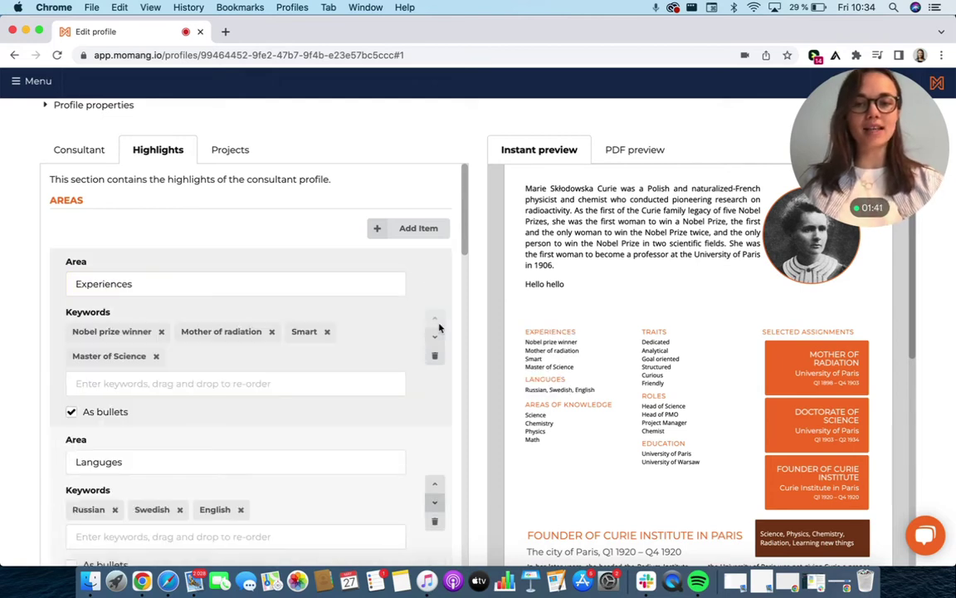
scroll(433, 449, down, 2)
click(436, 448)
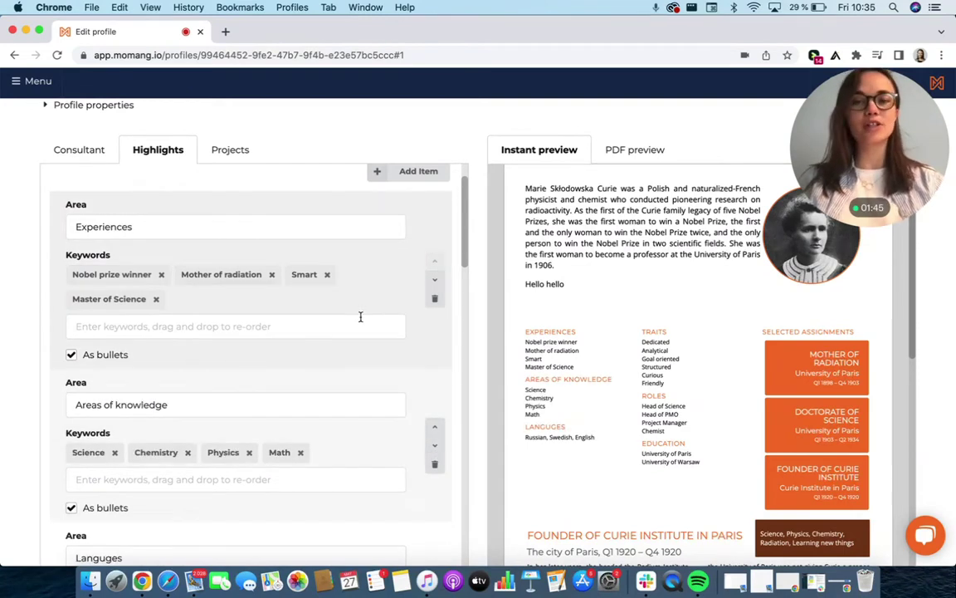
scroll(360, 316, up, 3)
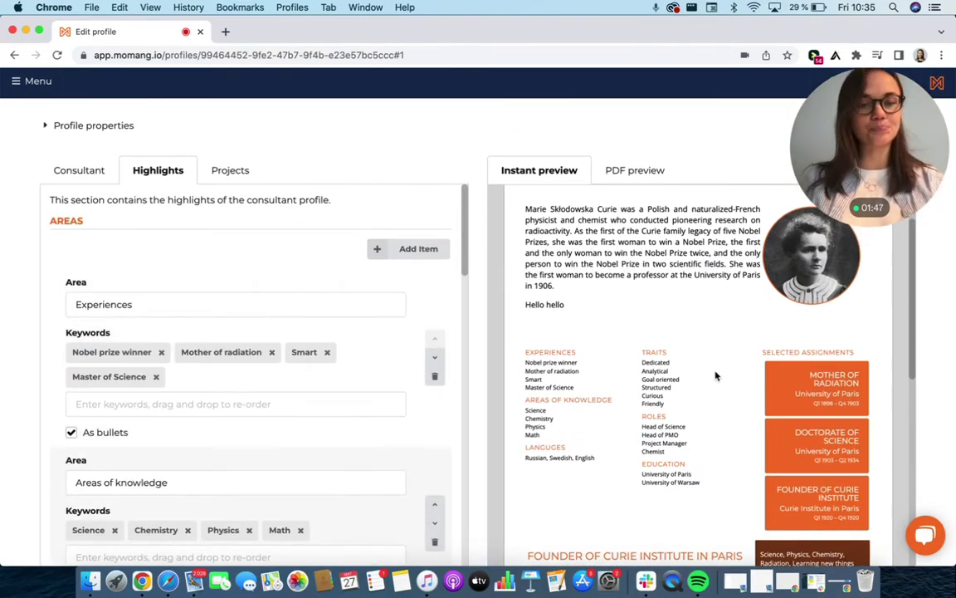
Add a new project to the profile's projects section and title it "Project Manager"
scroll(716, 376, down, 8)
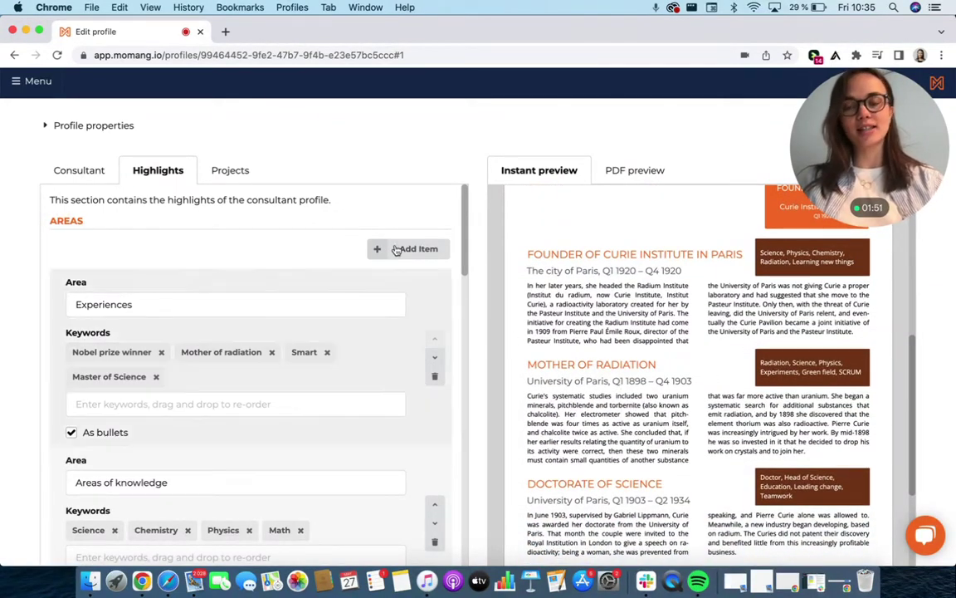
click(232, 171)
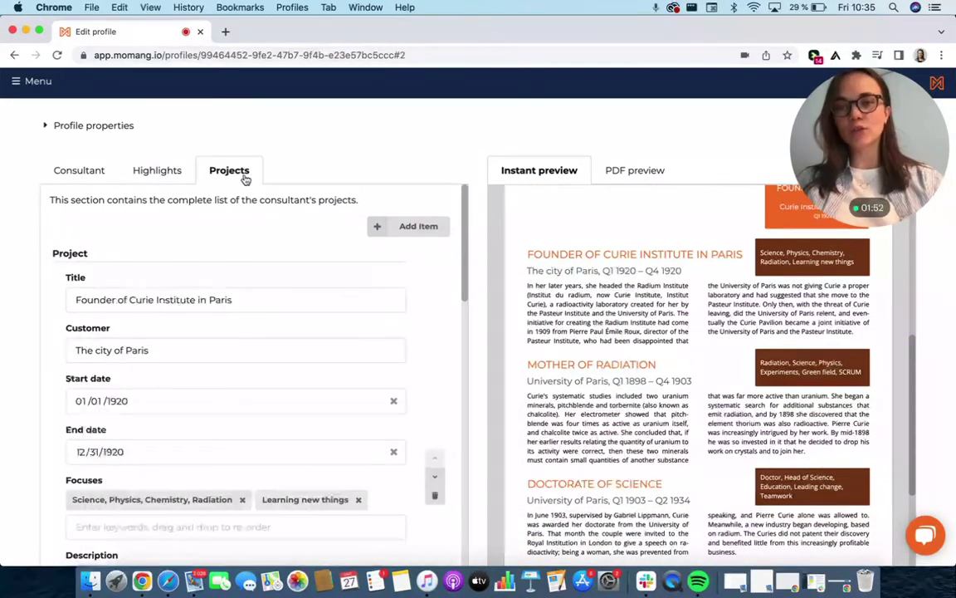
click(406, 226)
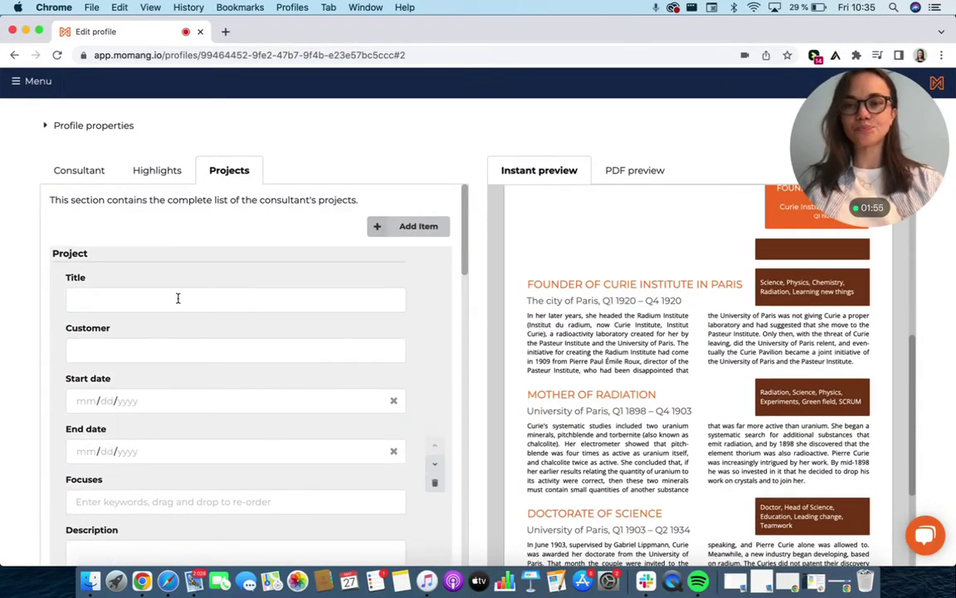
scroll(174, 294, down, 1)
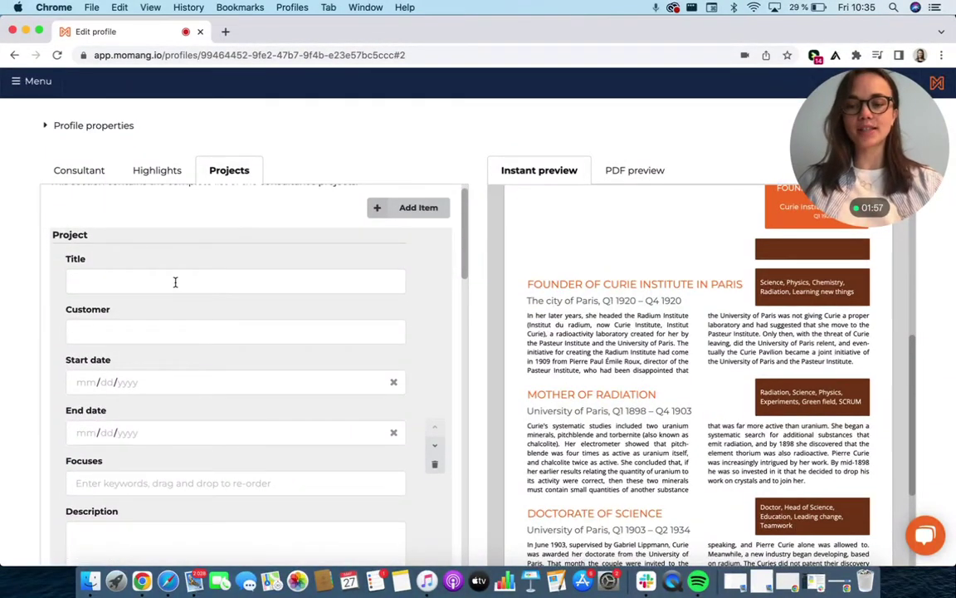
click(175, 282)
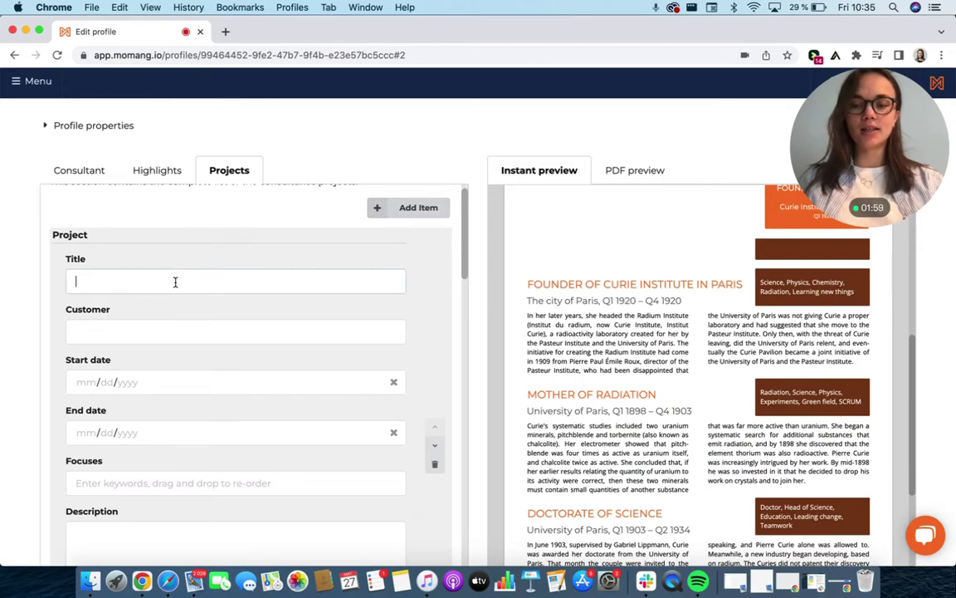
text(Projec)
click(211, 312)
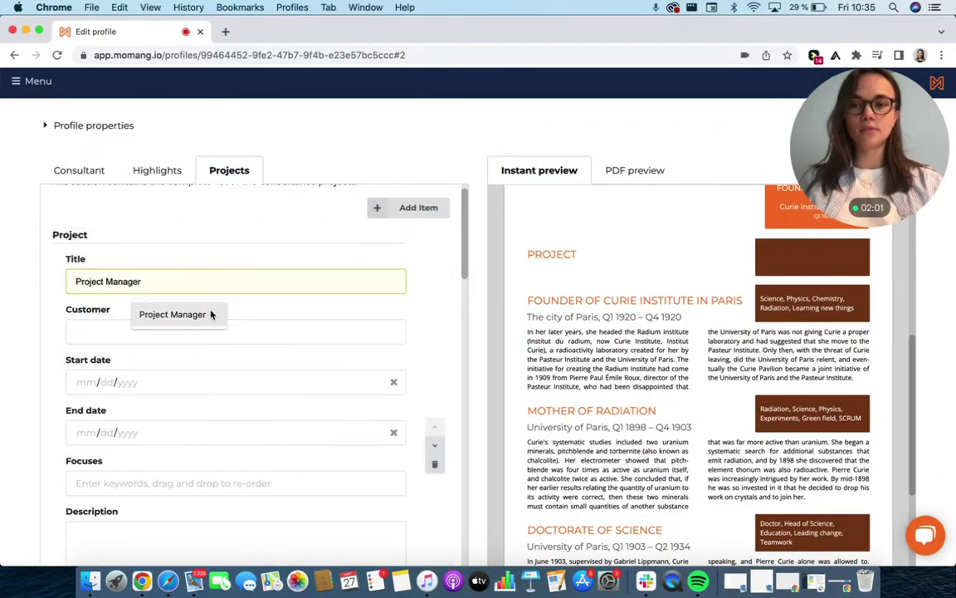
Enter "Customer A" as the customer of the "Project Manager" project
click(236, 331)
text(C)
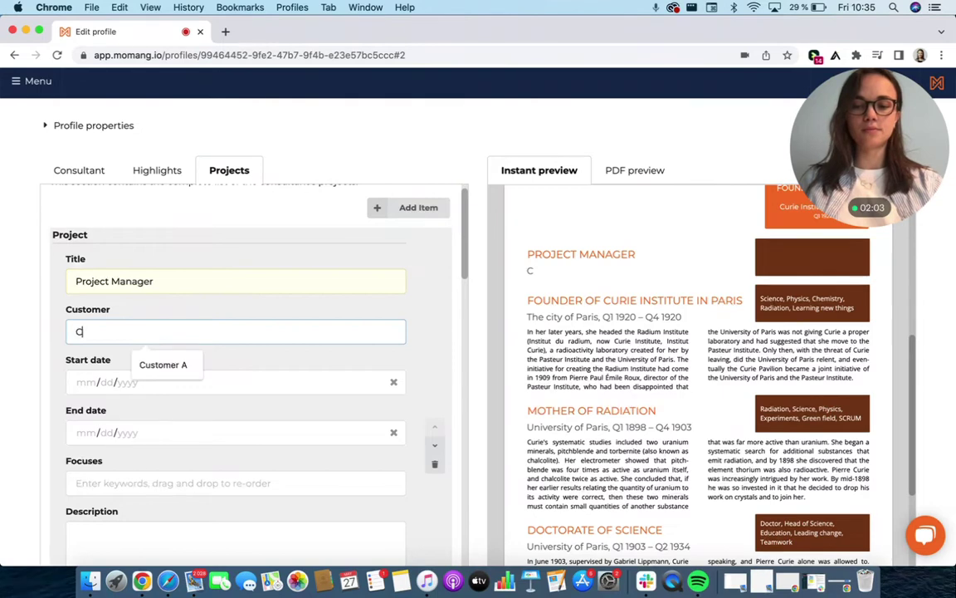
text(ustomer A)
click(163, 365)
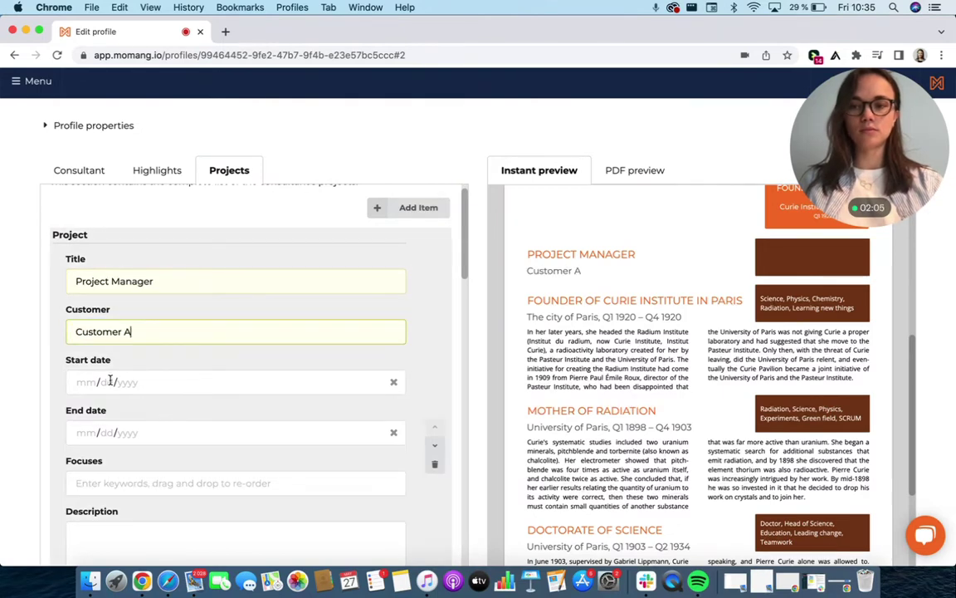
Set the "Project Manager" project's start date to 01/01/2022 and its end date to 05/27/2022
click(87, 384)
scroll(133, 233, up, 1)
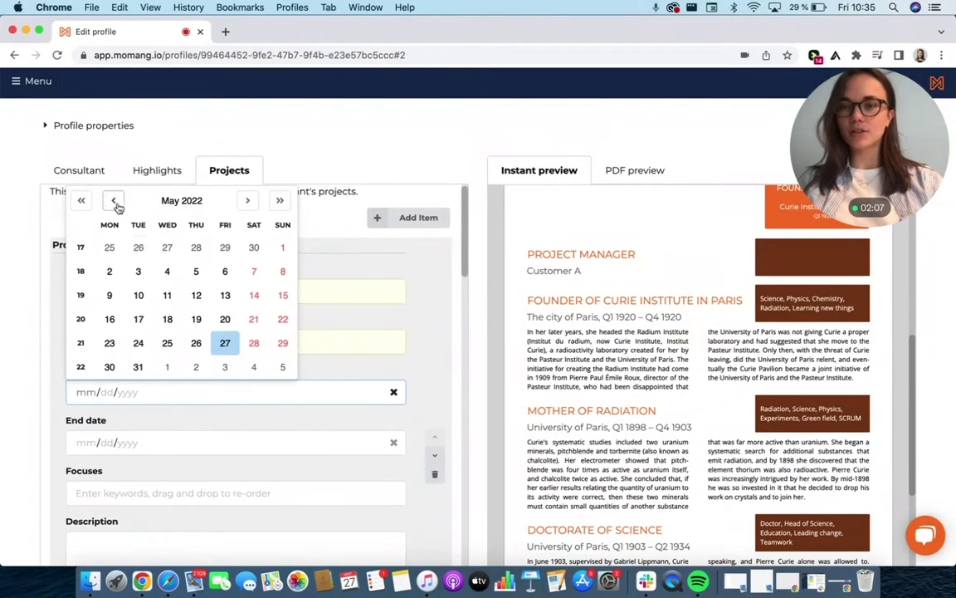
click(114, 202)
click(115, 225)
click(114, 225)
click(115, 225)
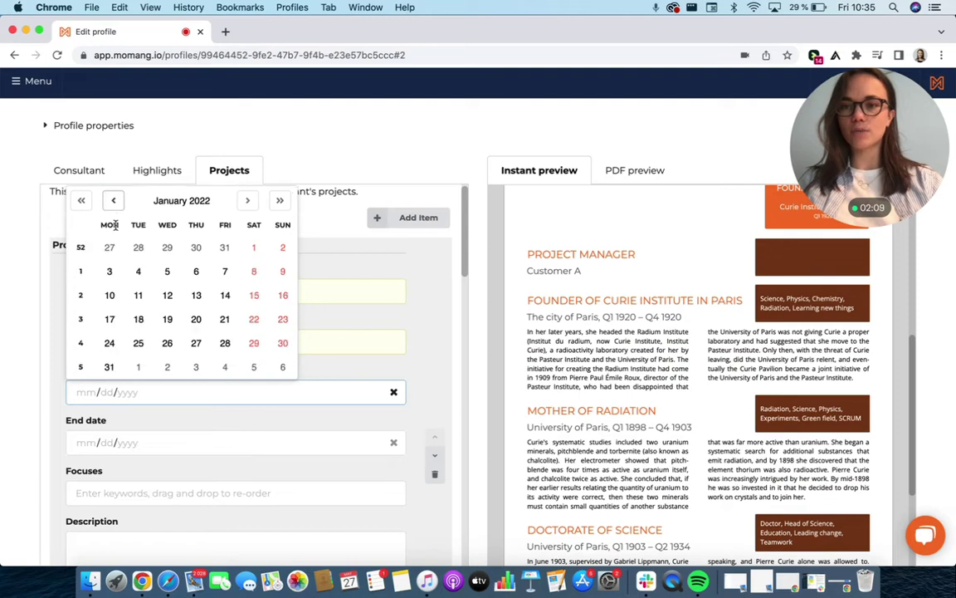
click(254, 244)
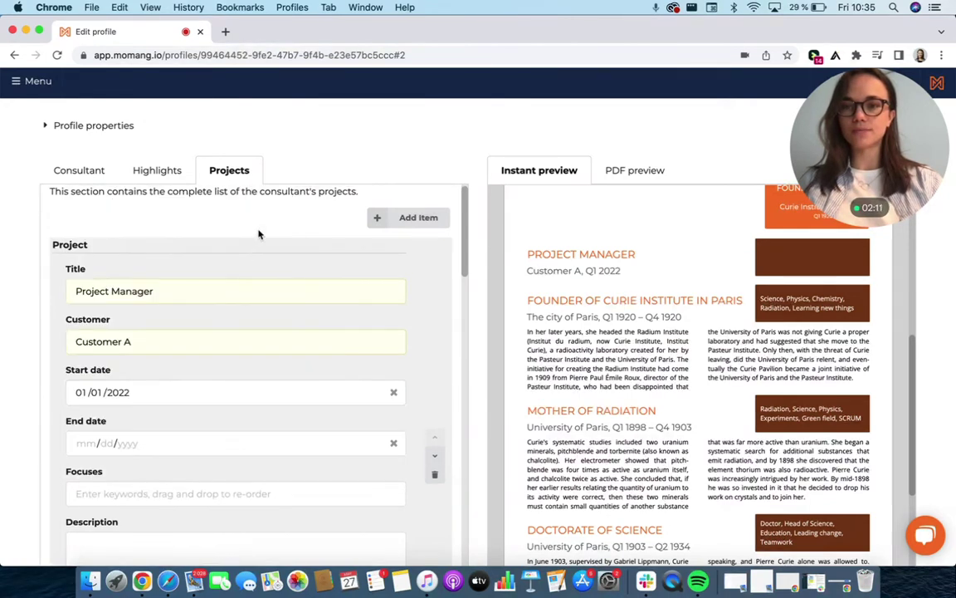
click(80, 443)
click(223, 393)
Enter "Information here!" as the description of the "Project Manager" project
scroll(219, 434, down, 2)
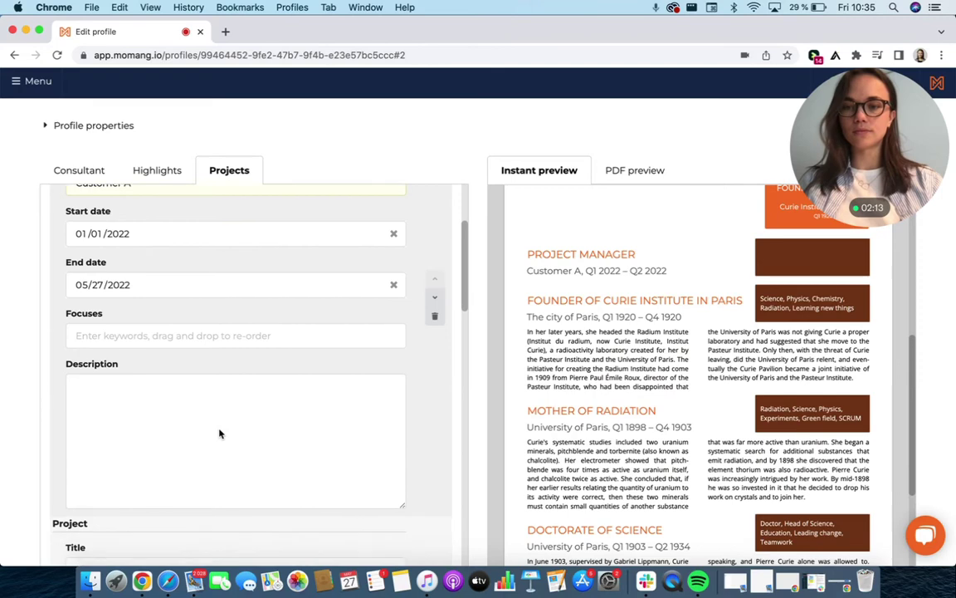
click(219, 433)
text(Information)
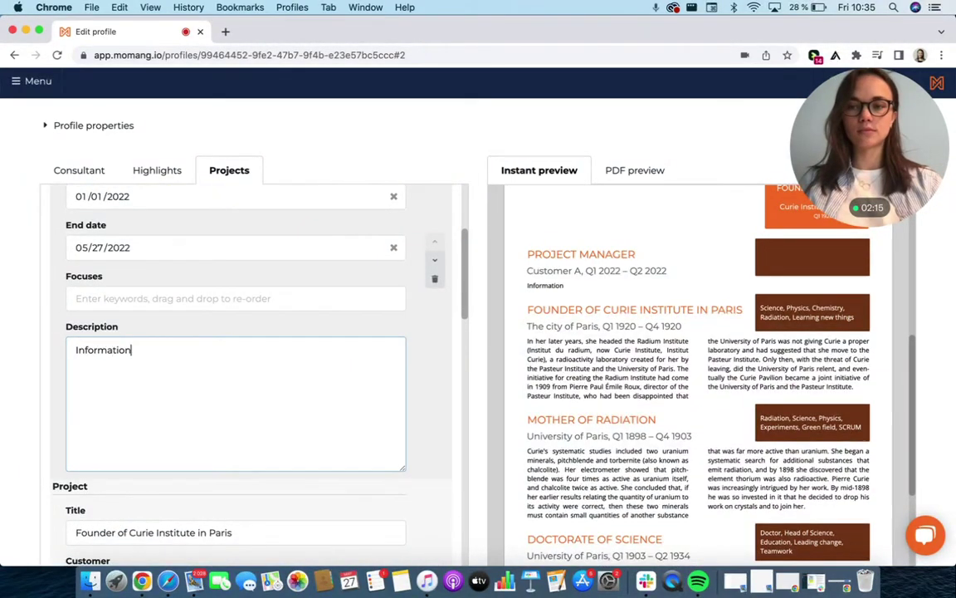
text( here!)
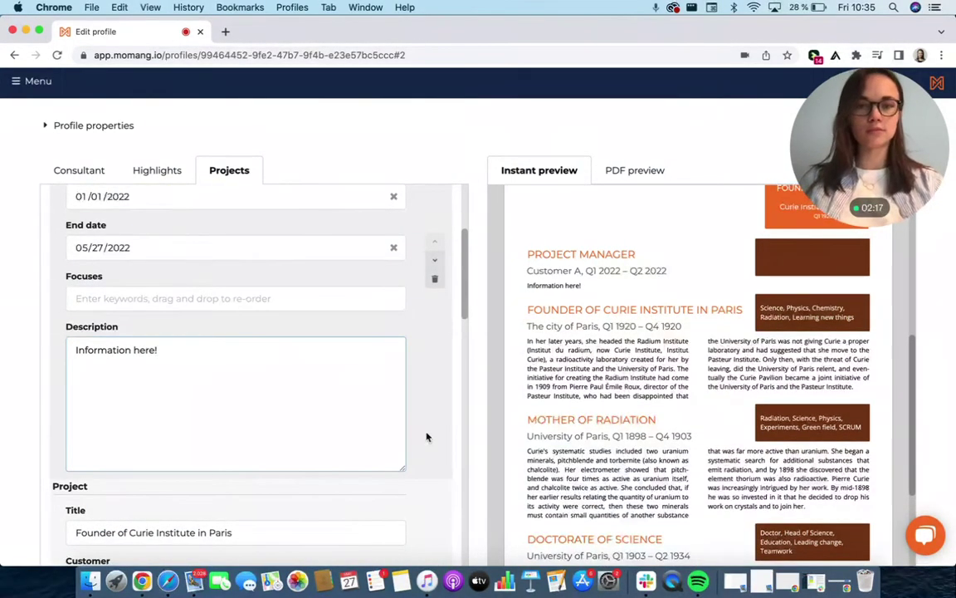
Create a share link for the "Marie Curie - Awesome Project" profile and copy it
scroll(692, 401, up, 10)
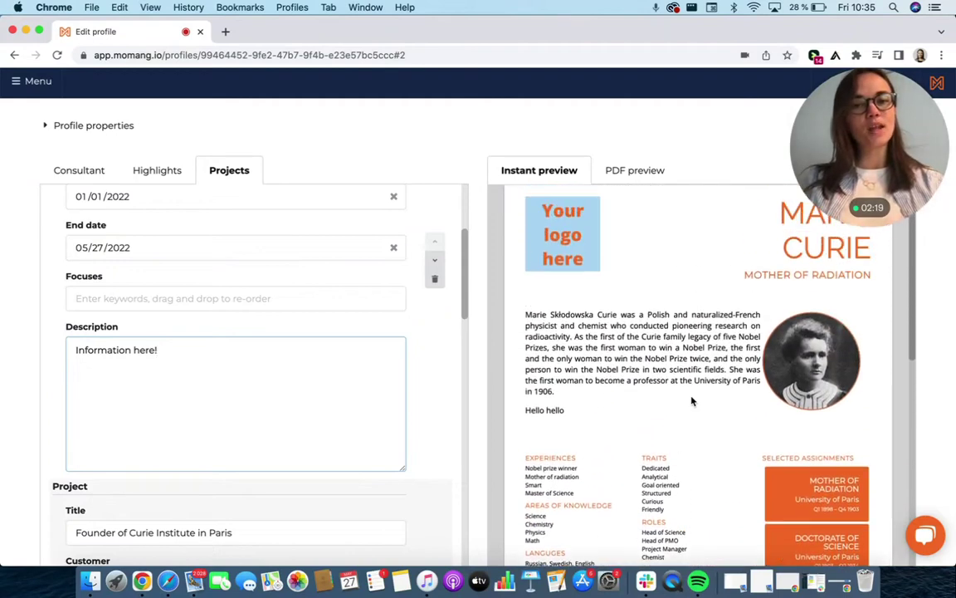
scroll(691, 401, up, 5)
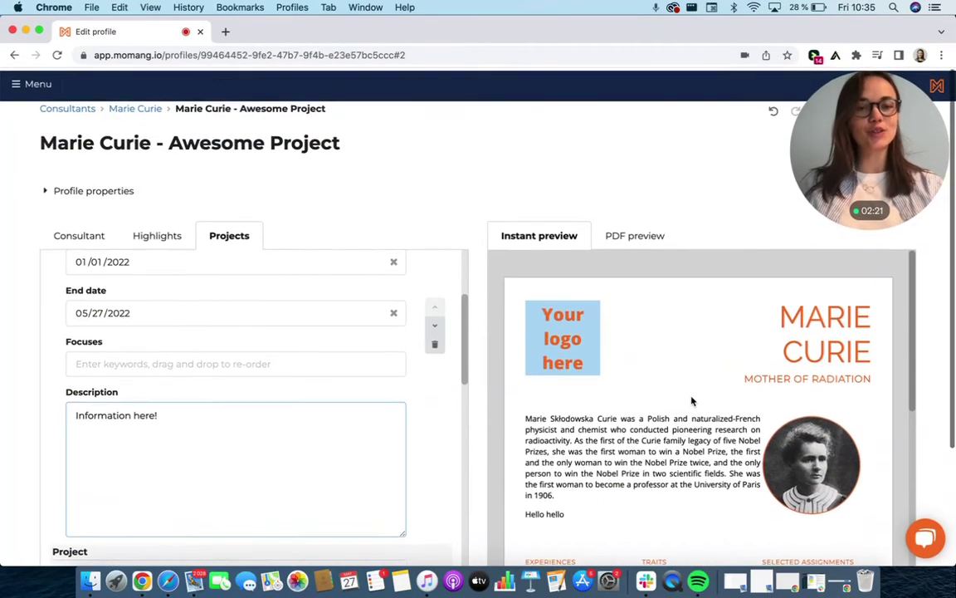
drag(863, 158, 346, 155)
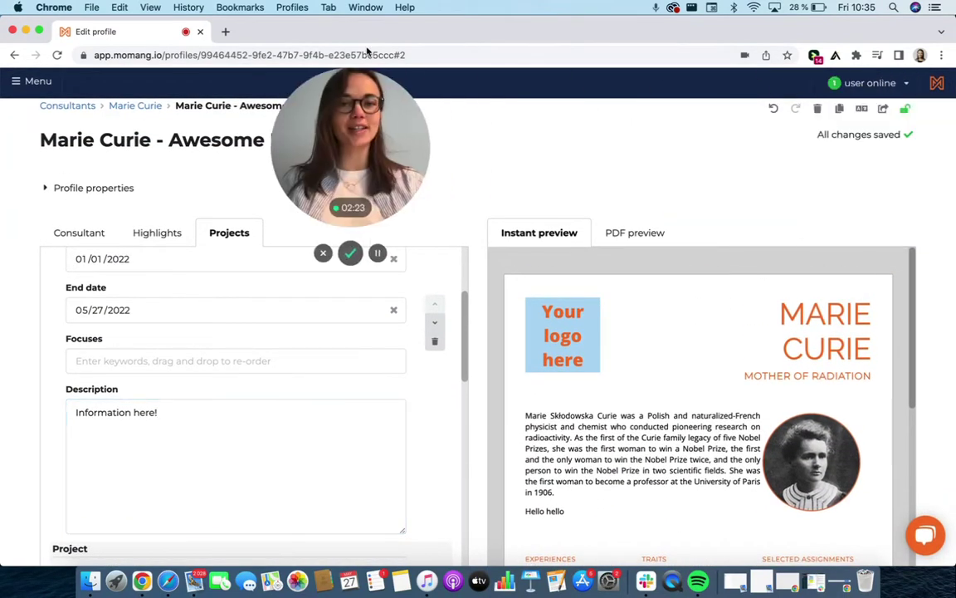
click(885, 111)
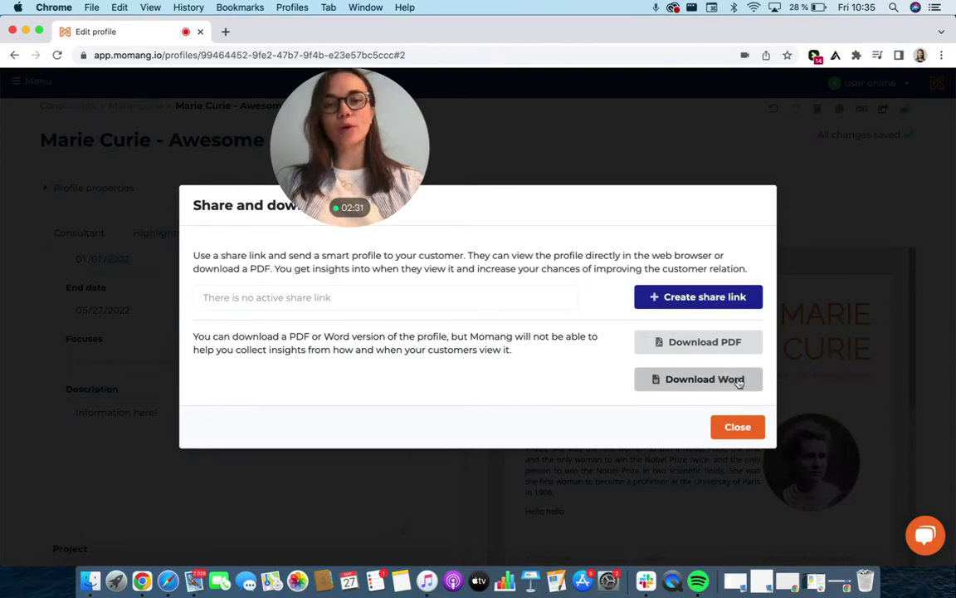
click(686, 304)
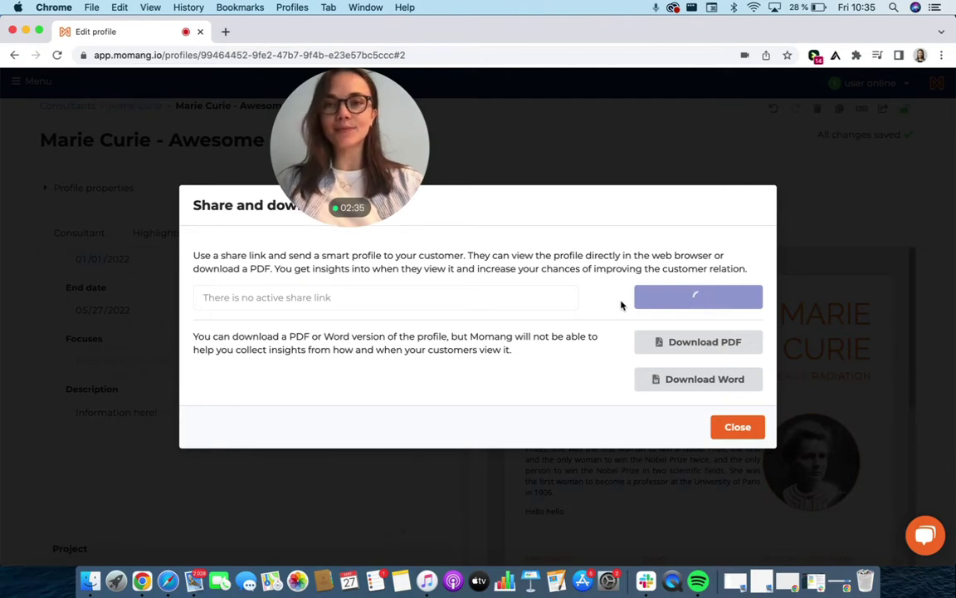
click(664, 282)
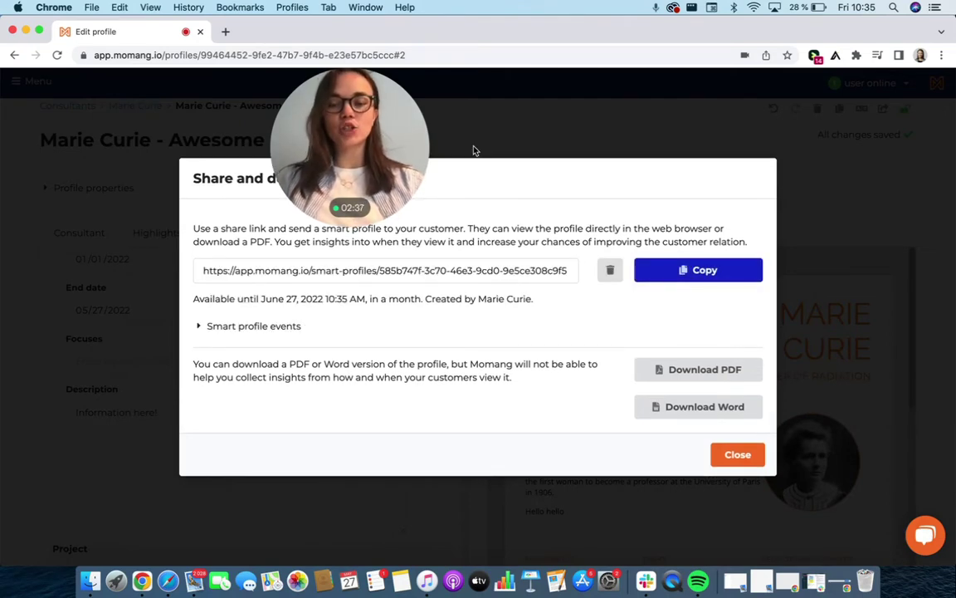
Open the copied share link in a new browser tab to view the smart profile as a customer
click(225, 32)
key(super+v)
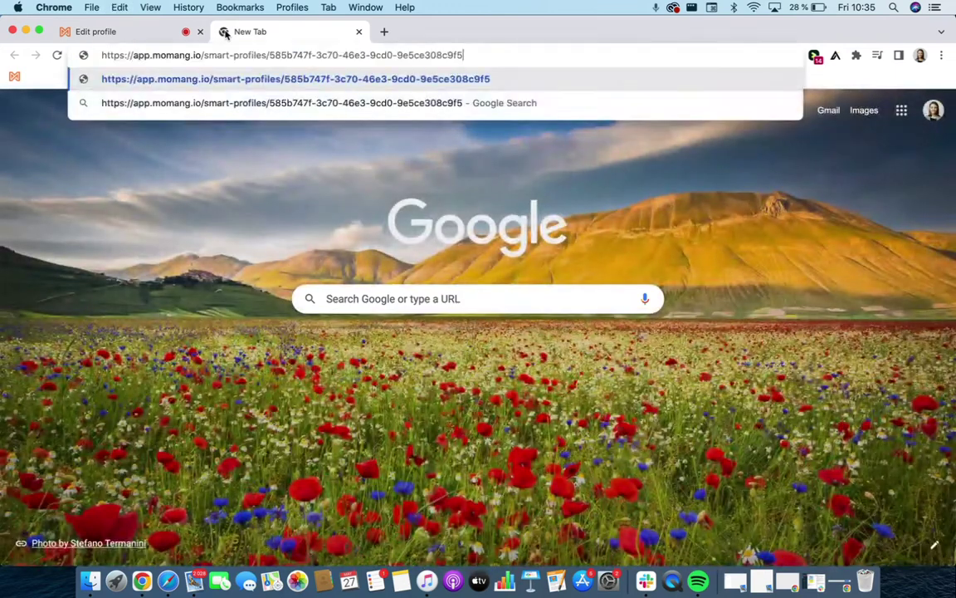
key(Return)
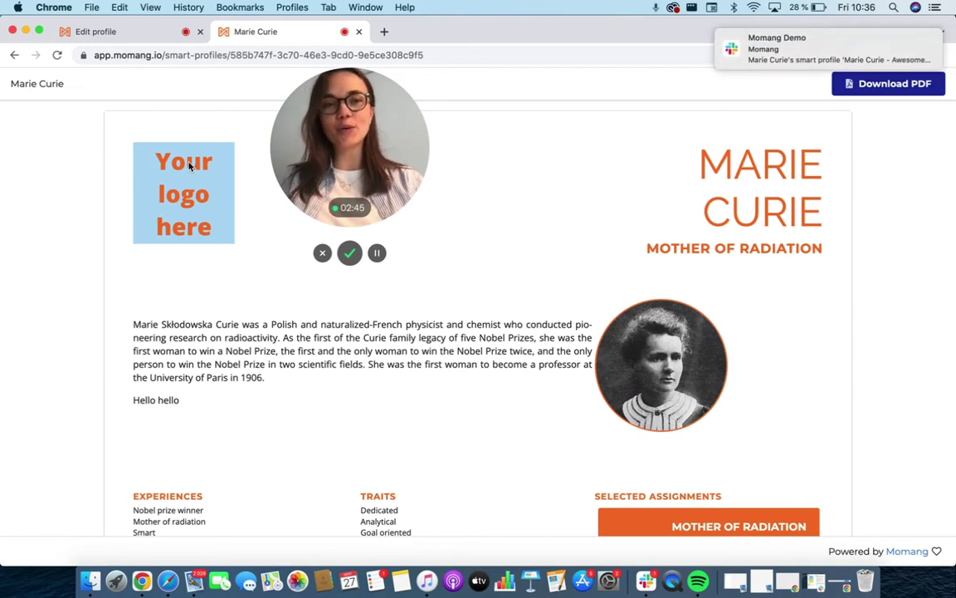
mouse_move(800, 67)
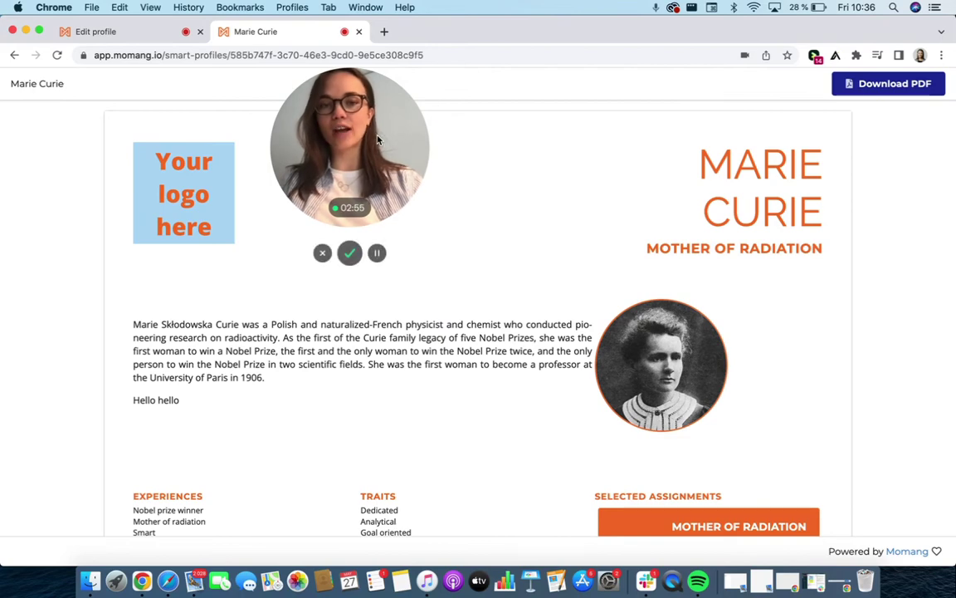
Look through the shared smart profile down to the contact details and give it the "Interesting!" reaction
drag(381, 138, 901, 138)
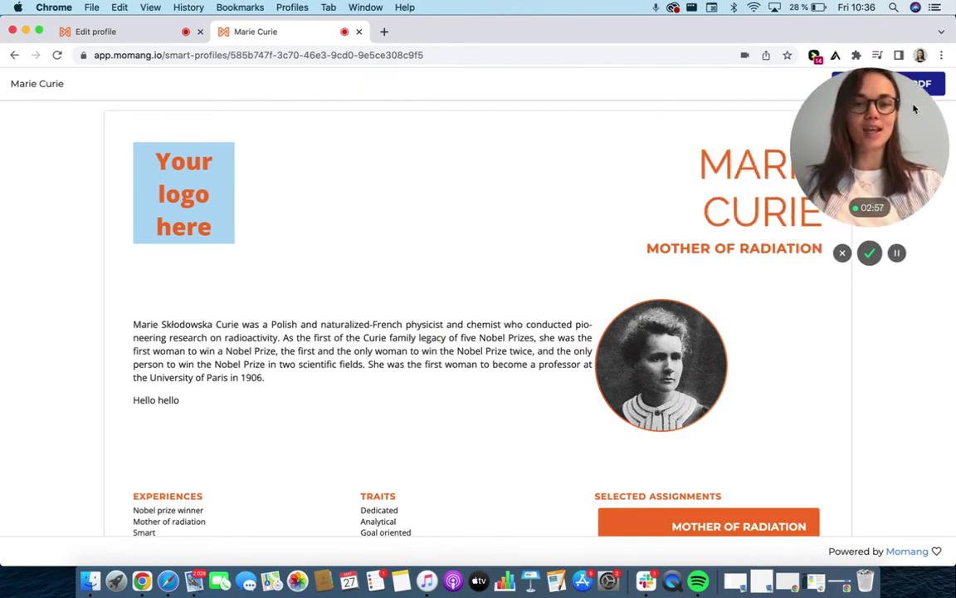
scroll(636, 178, down, 10)
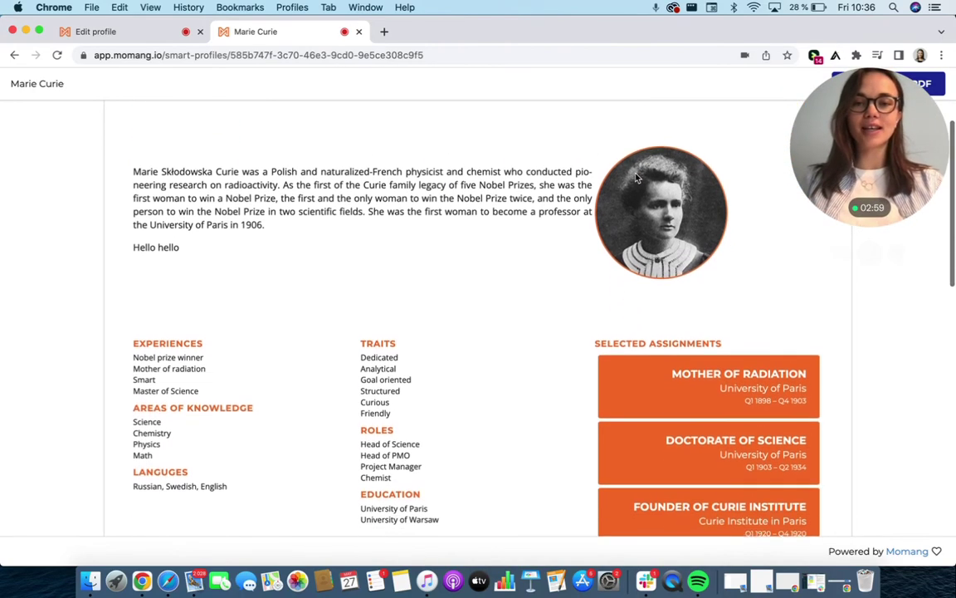
scroll(636, 178, down, 12)
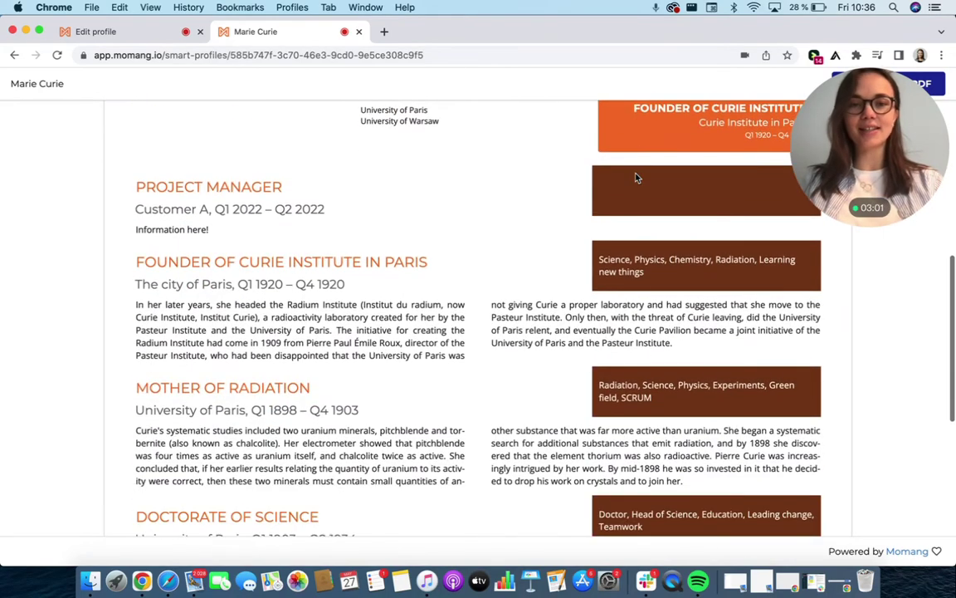
scroll(635, 177, down, 3)
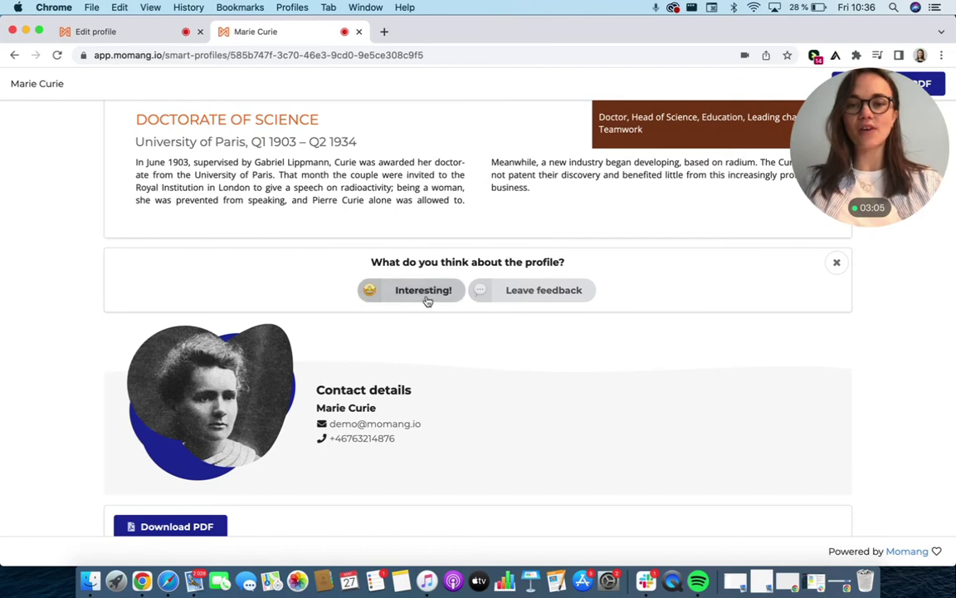
click(426, 296)
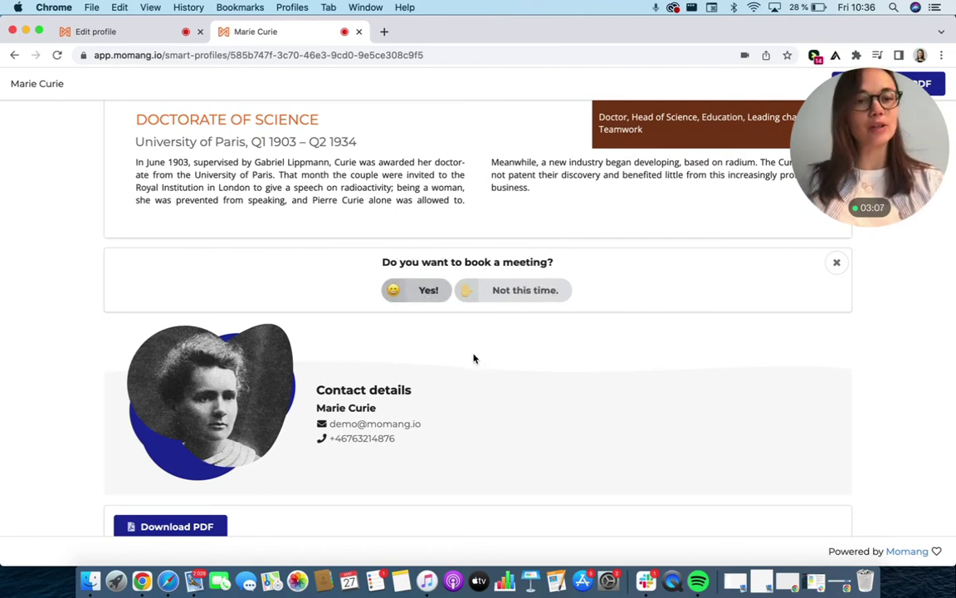
scroll(475, 359, down, 1)
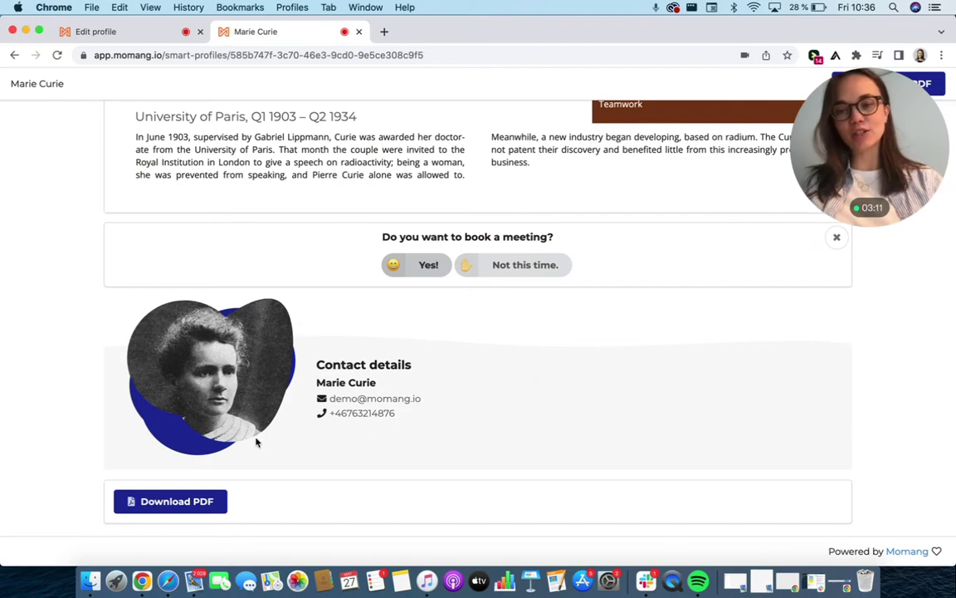
scroll(288, 373, up, 15)
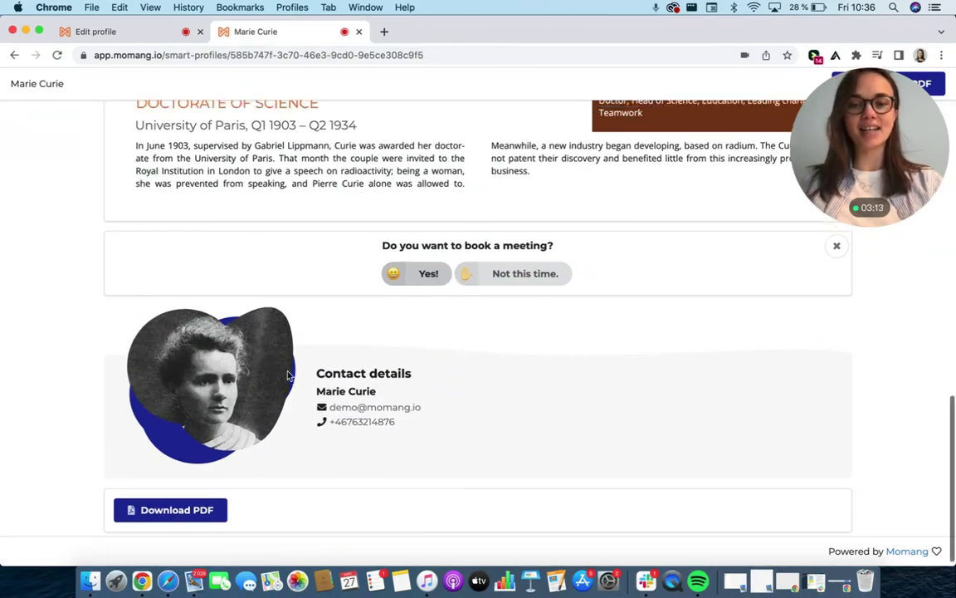
Return to the profile being edited and close its share and download dialog
click(133, 31)
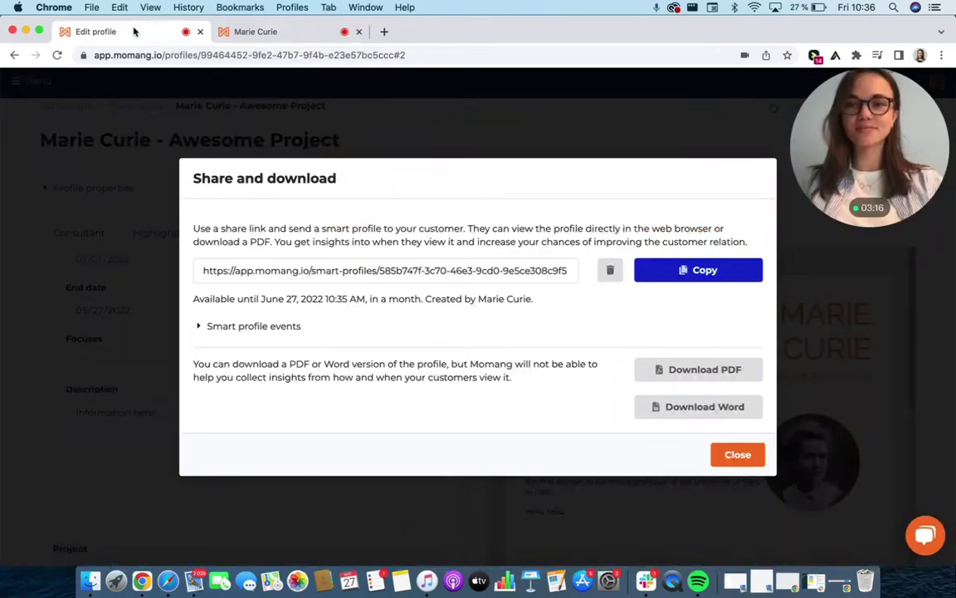
click(731, 453)
mouse_move(860, 163)
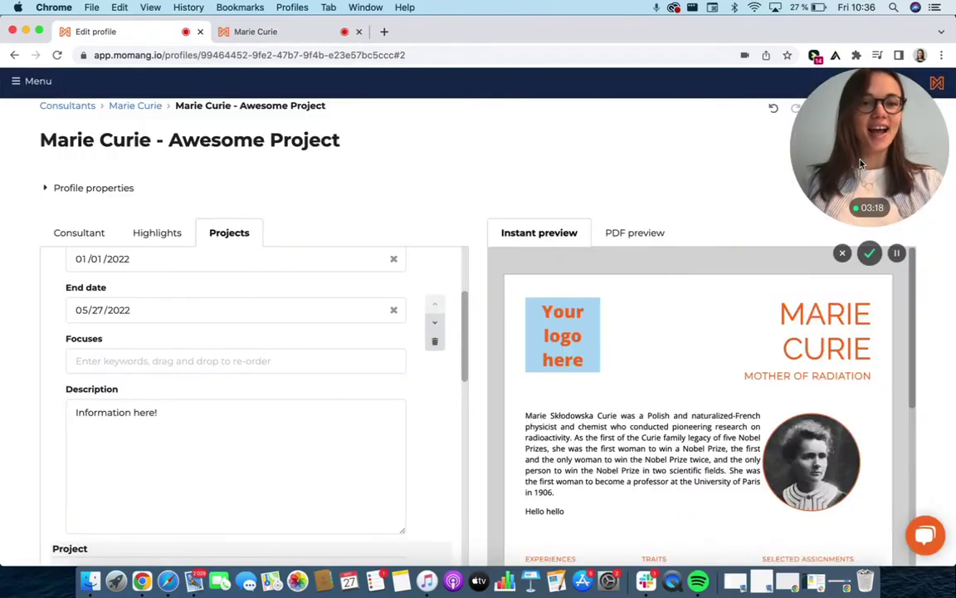